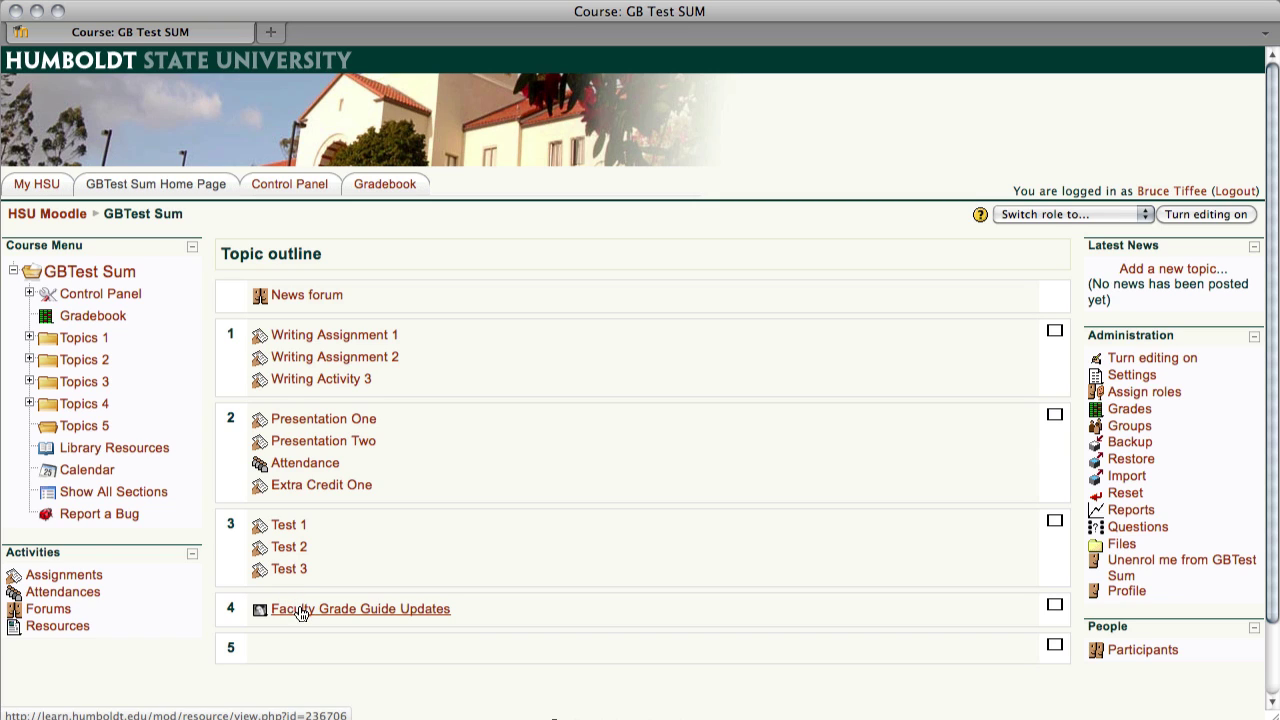
- Open the Faculty Grade Guide Updates resource, enlarge its window to review the Gradebook Basics section, and close it
left_click(428, 613)
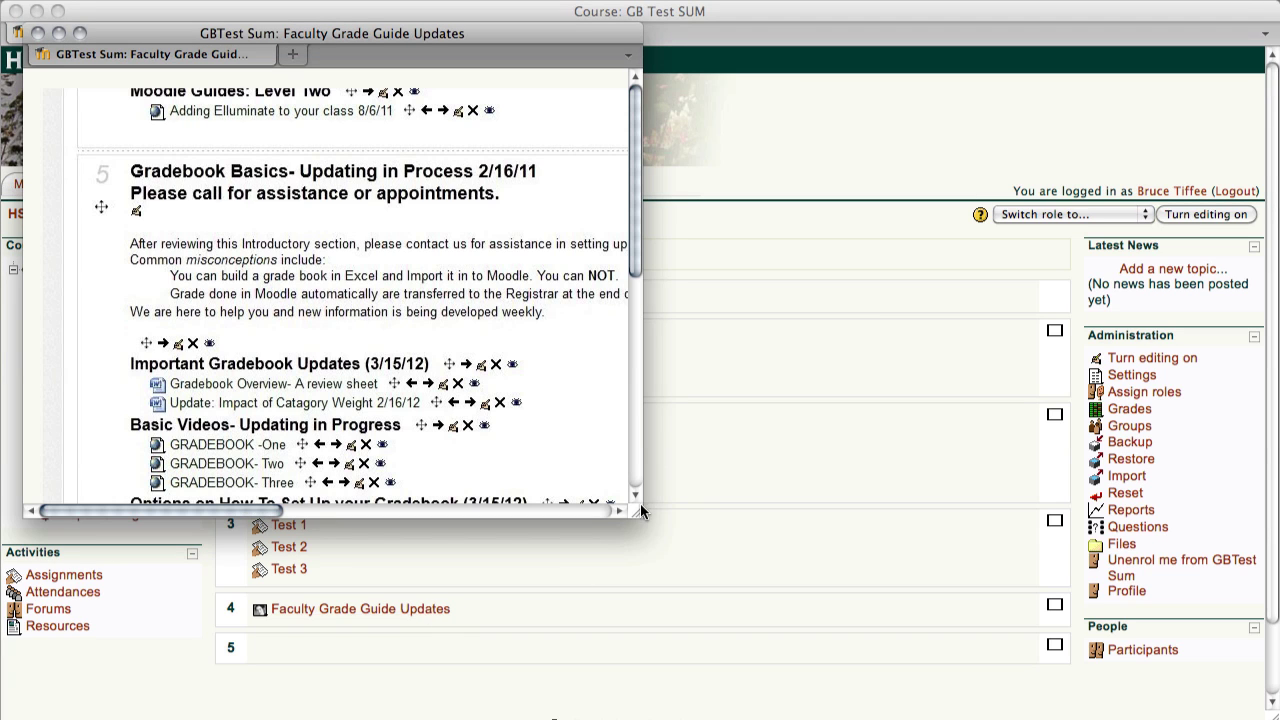
left_click_drag(641, 510, 1250, 687)
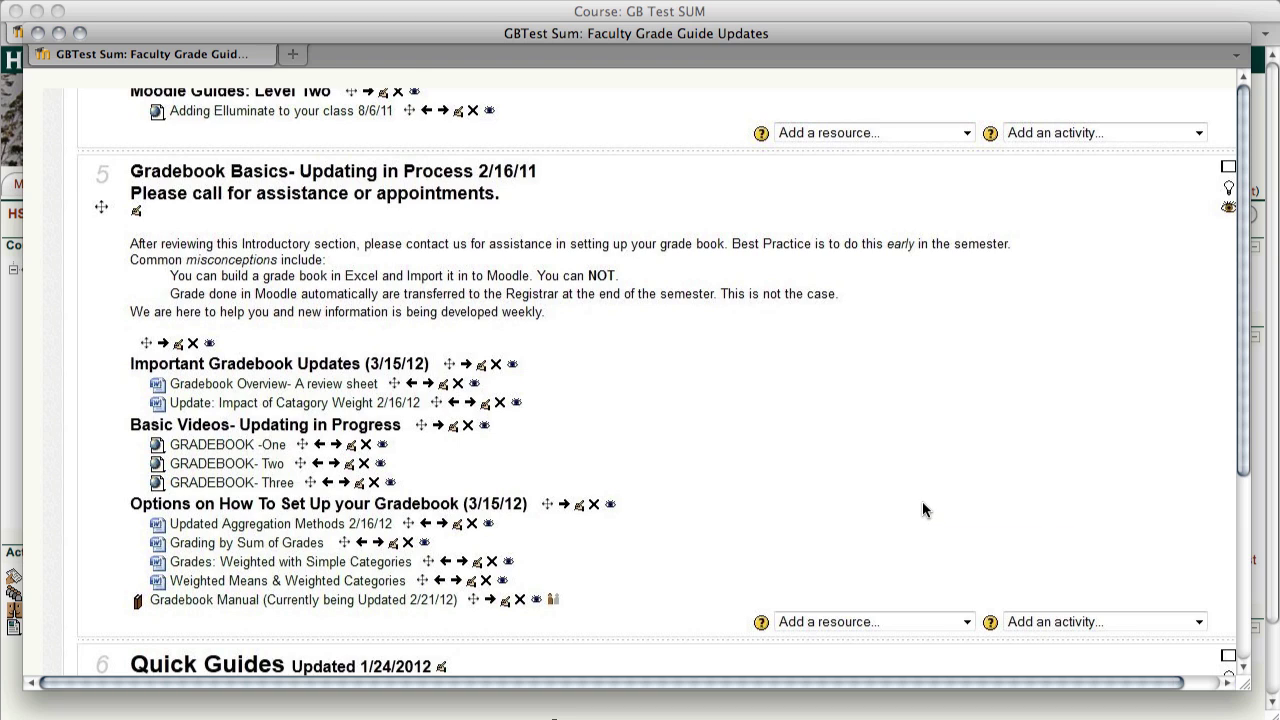
scroll(923, 508, "down", 1)
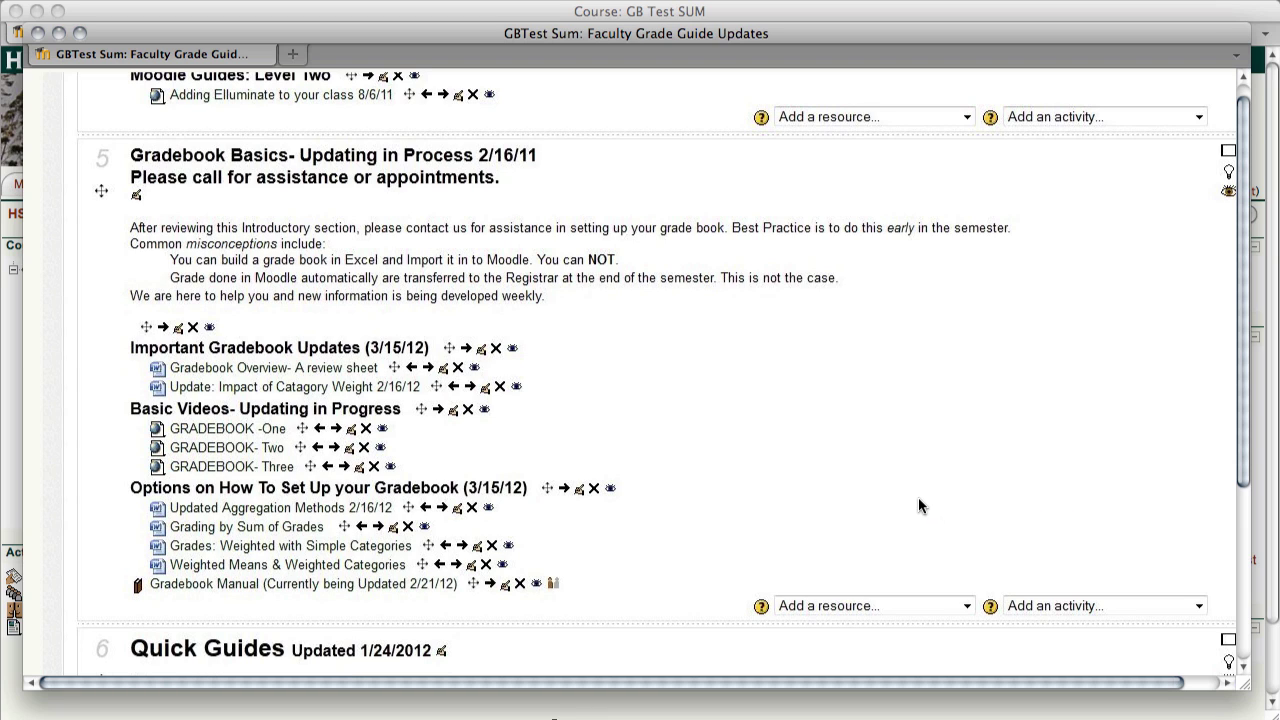
scroll(917, 497, "down", 5)
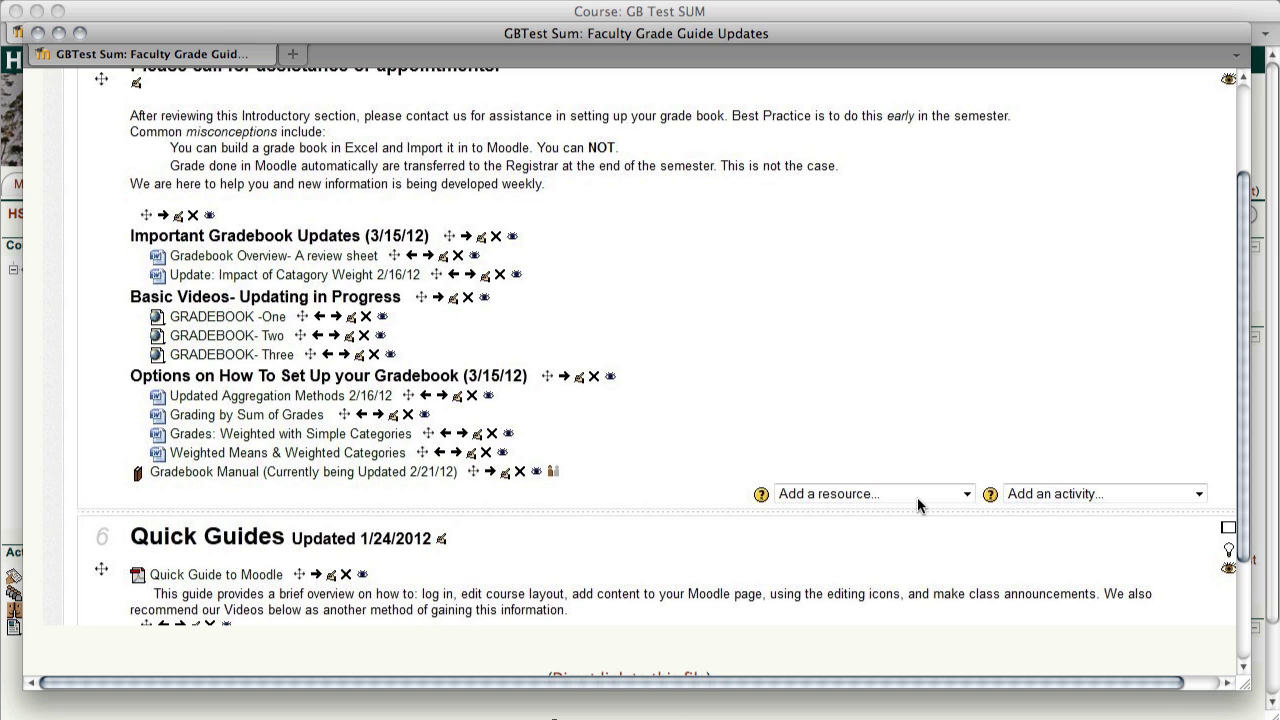
scroll(918, 506, "down", 3)
scroll(917, 507, "up", 8)
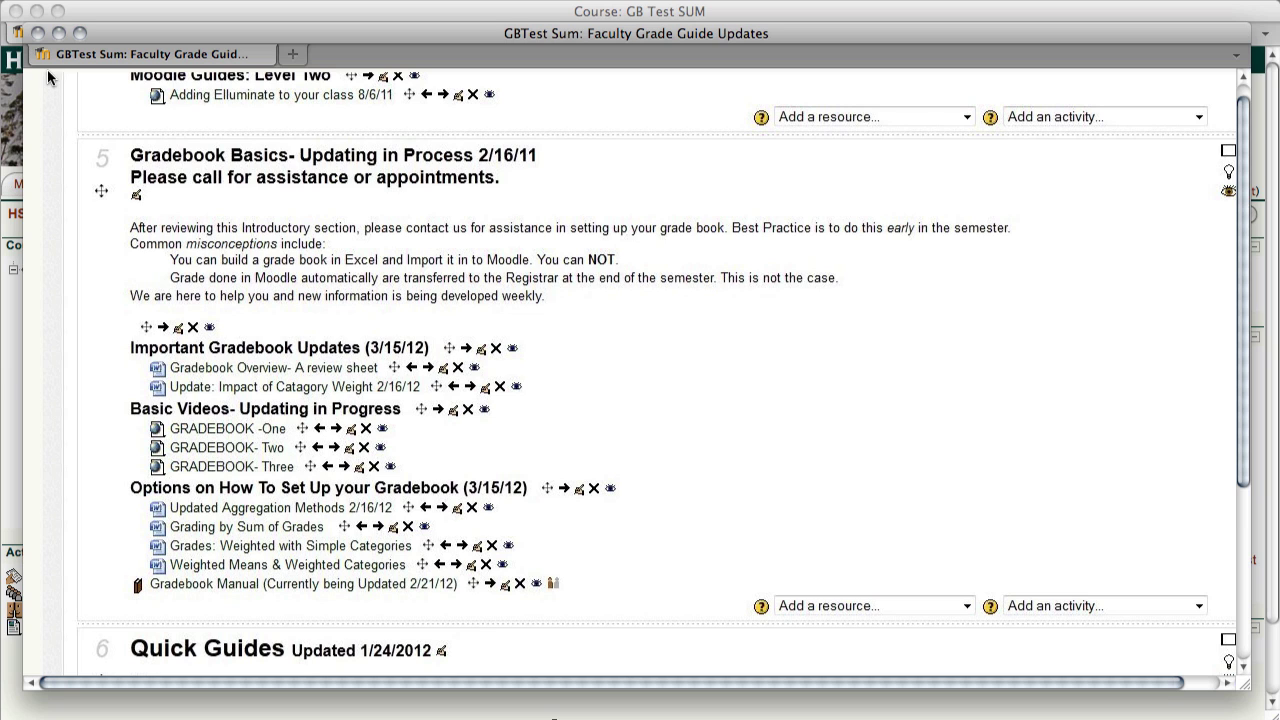
left_click(38, 33)
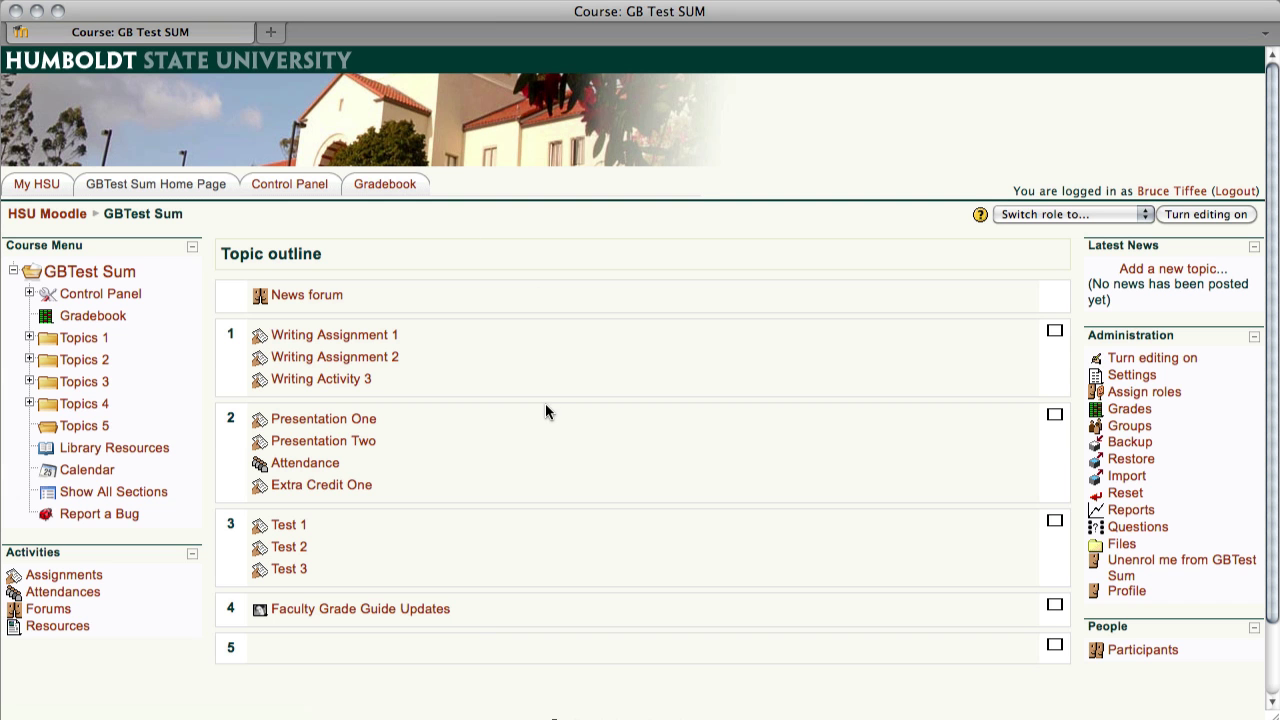
- Open the course gradebook and bring up the simple view of its categories and items
left_click(116, 317)
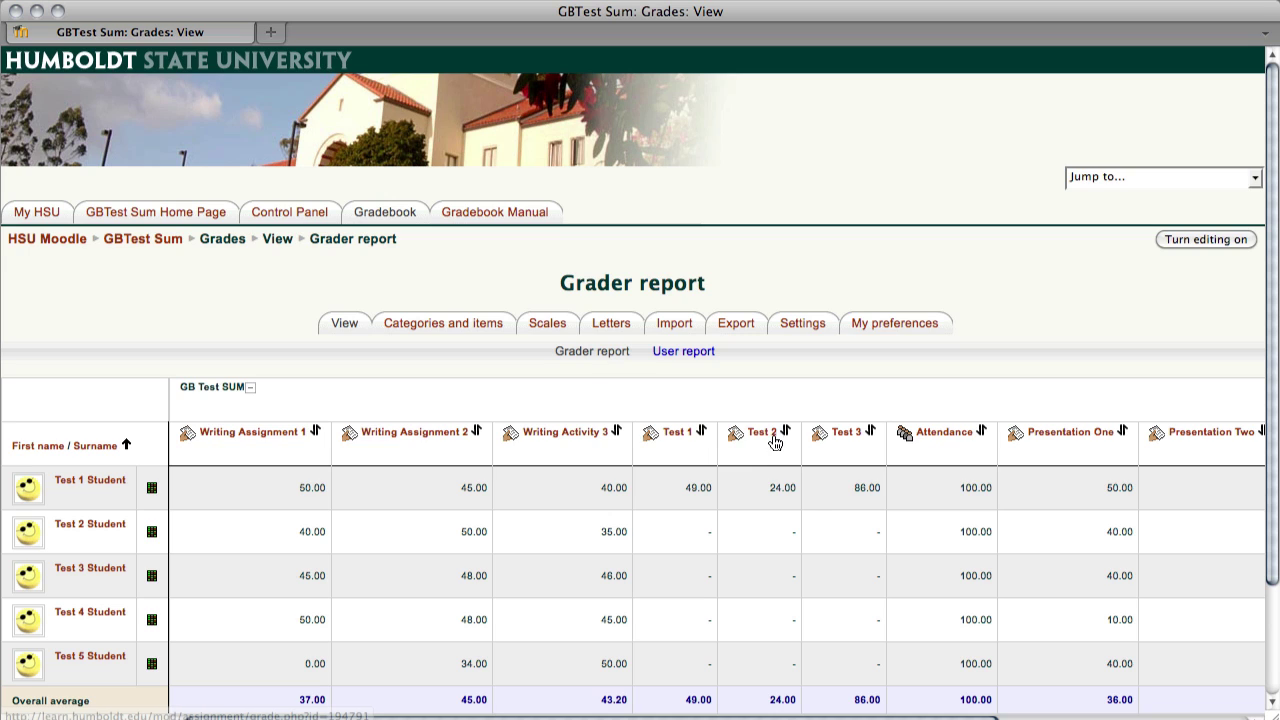
scroll(737, 489, "down", 4)
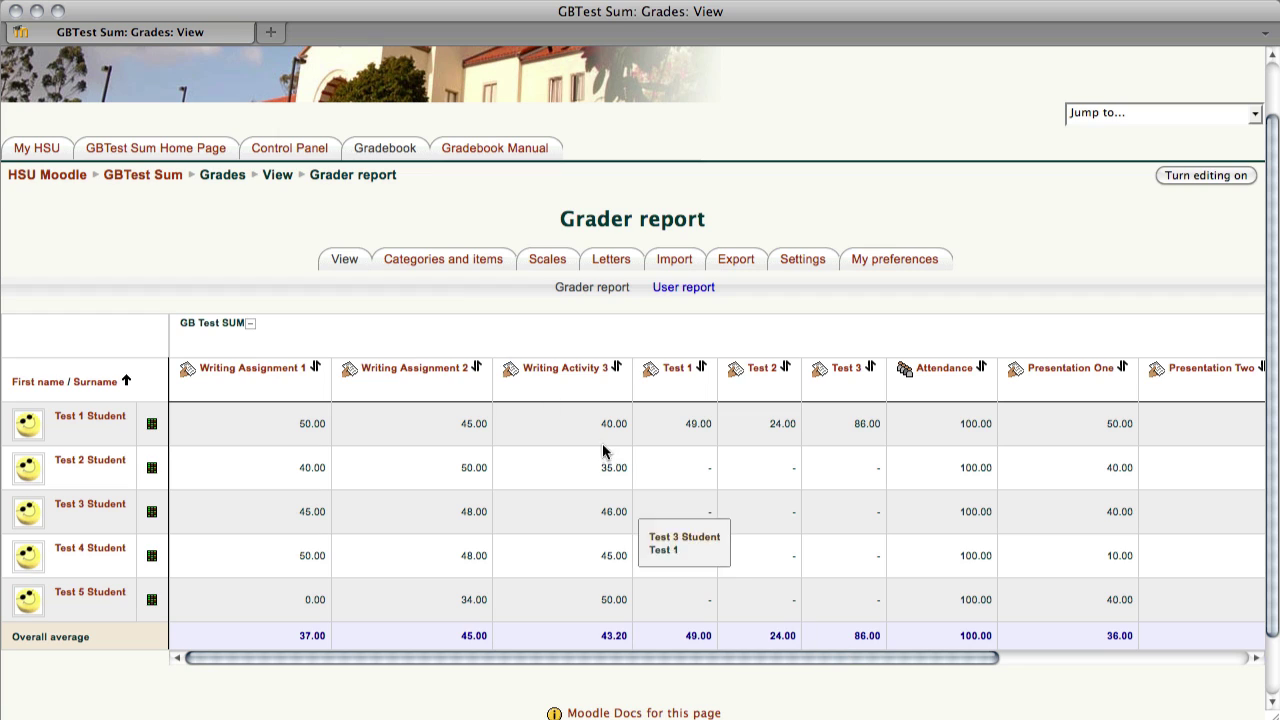
left_click(457, 259)
scroll(243, 428, "down", 4)
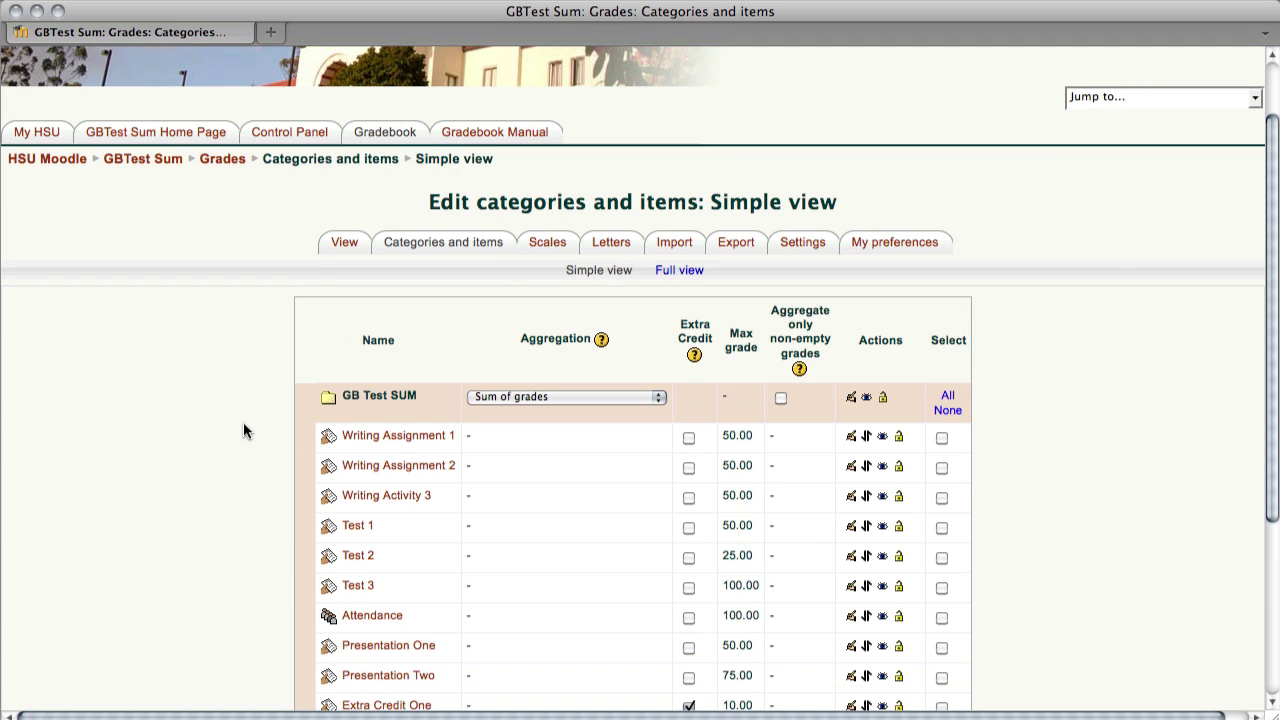
scroll(243, 430, "down", 2)
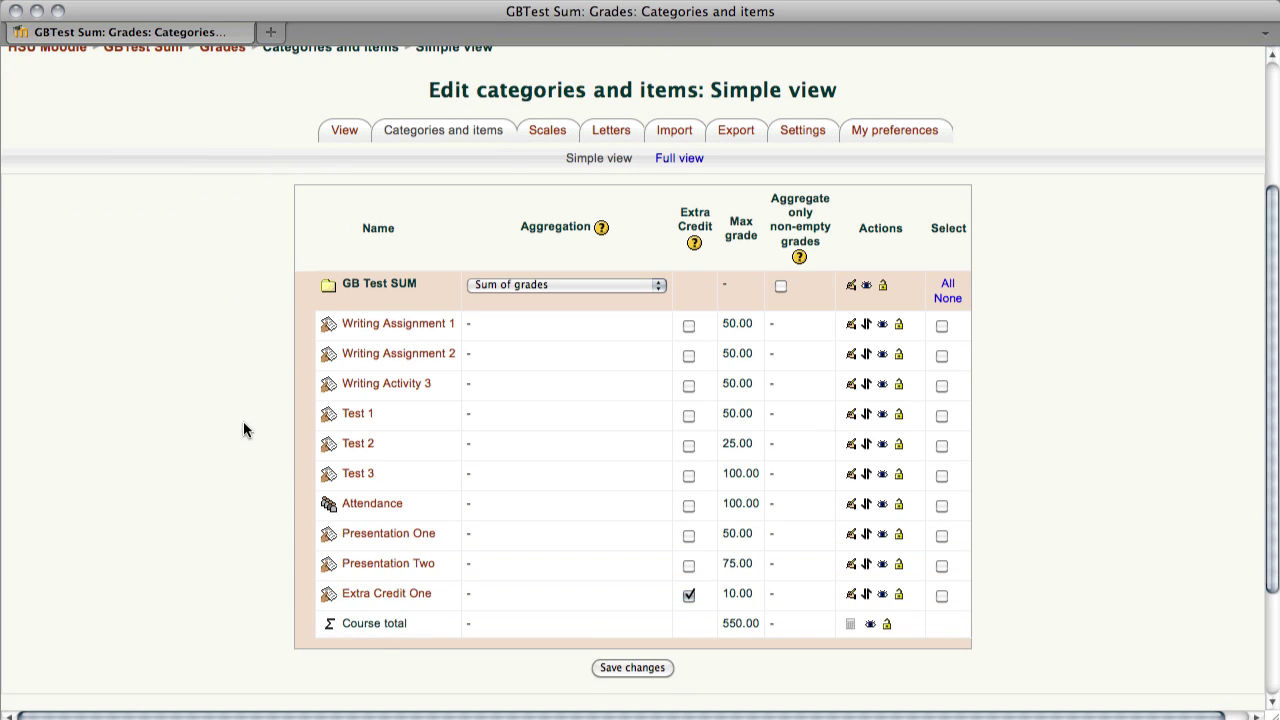
- Set the aggregation of the GB Test SUM category to Sum of grades and save the changes
scroll(243, 430, "up", 1)
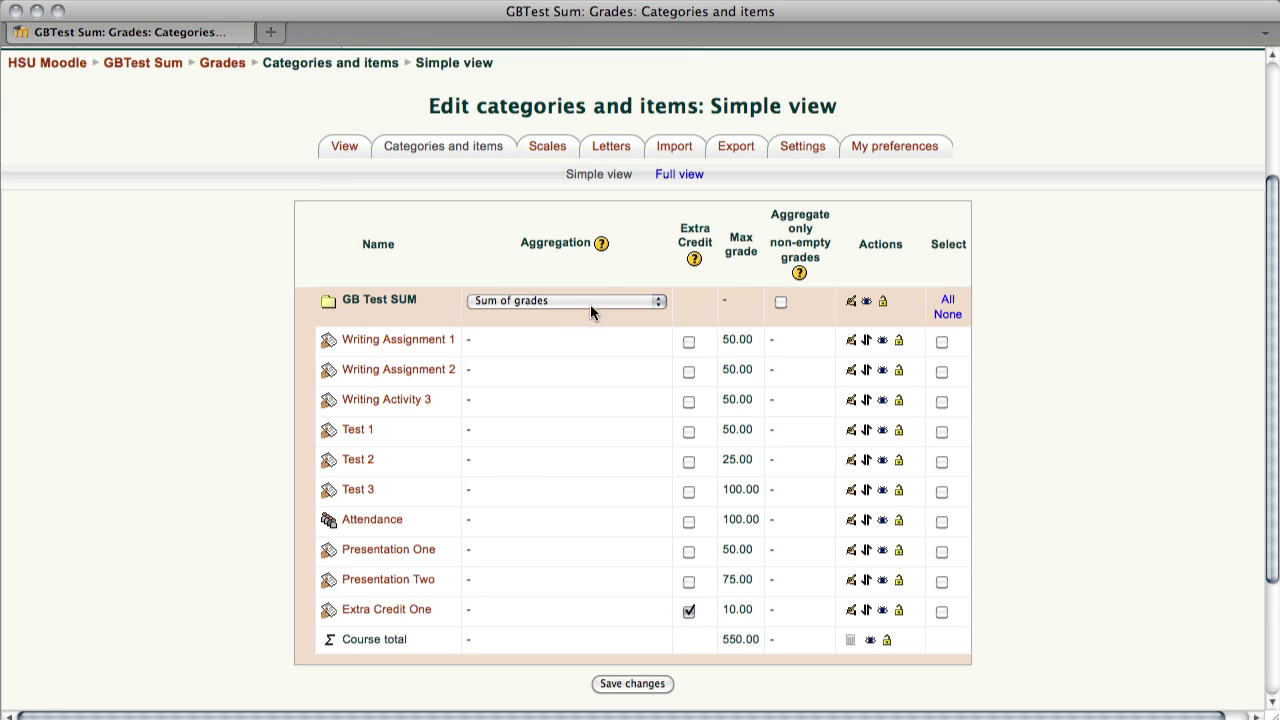
left_click(652, 298)
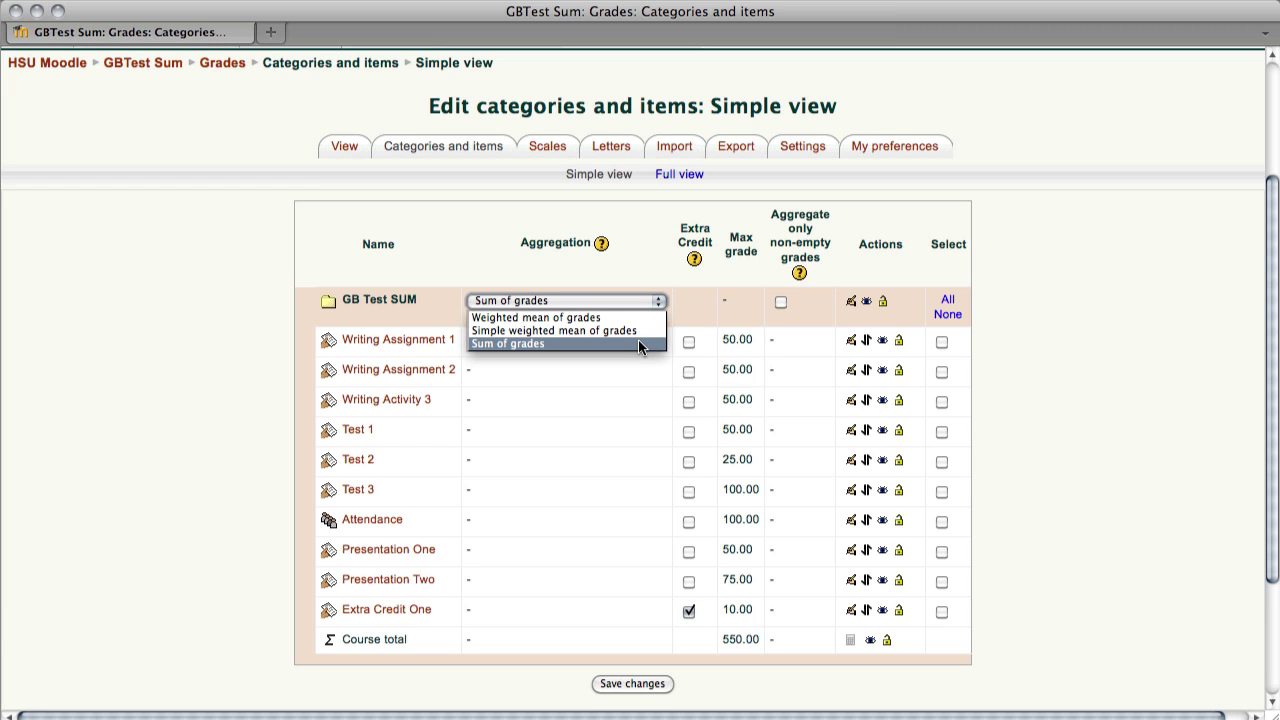
left_click(638, 341)
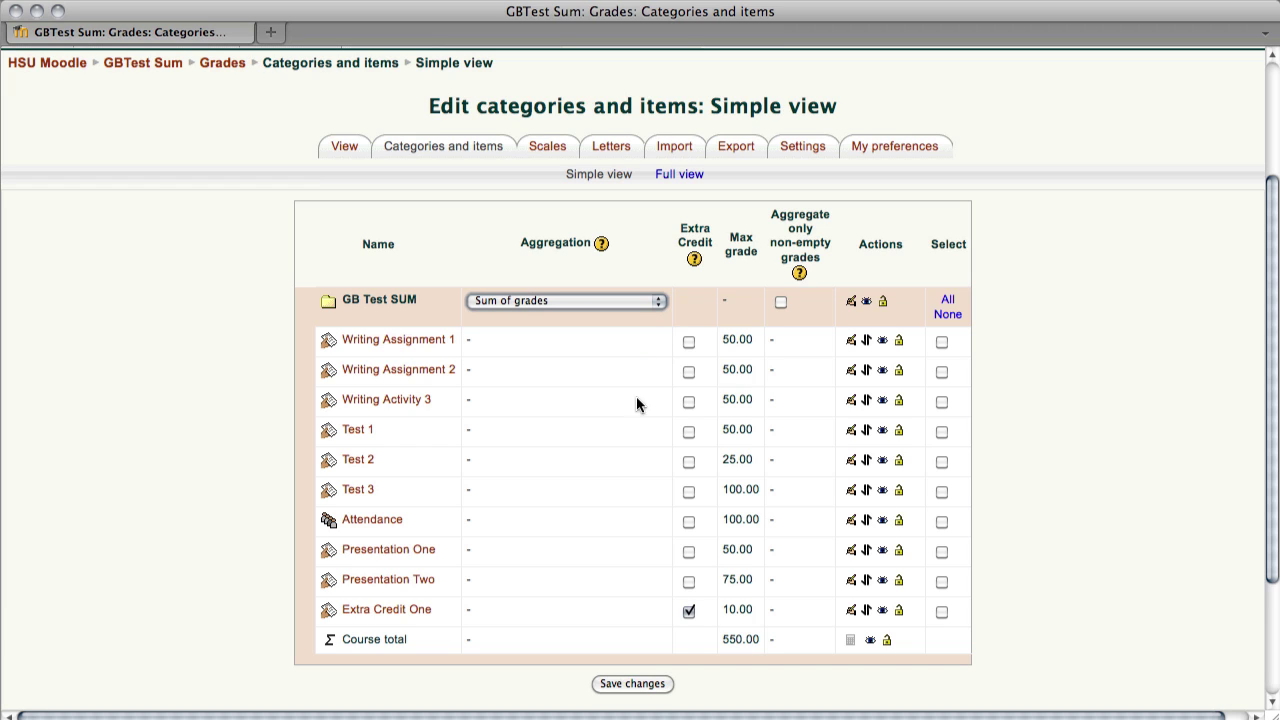
left_click(635, 686)
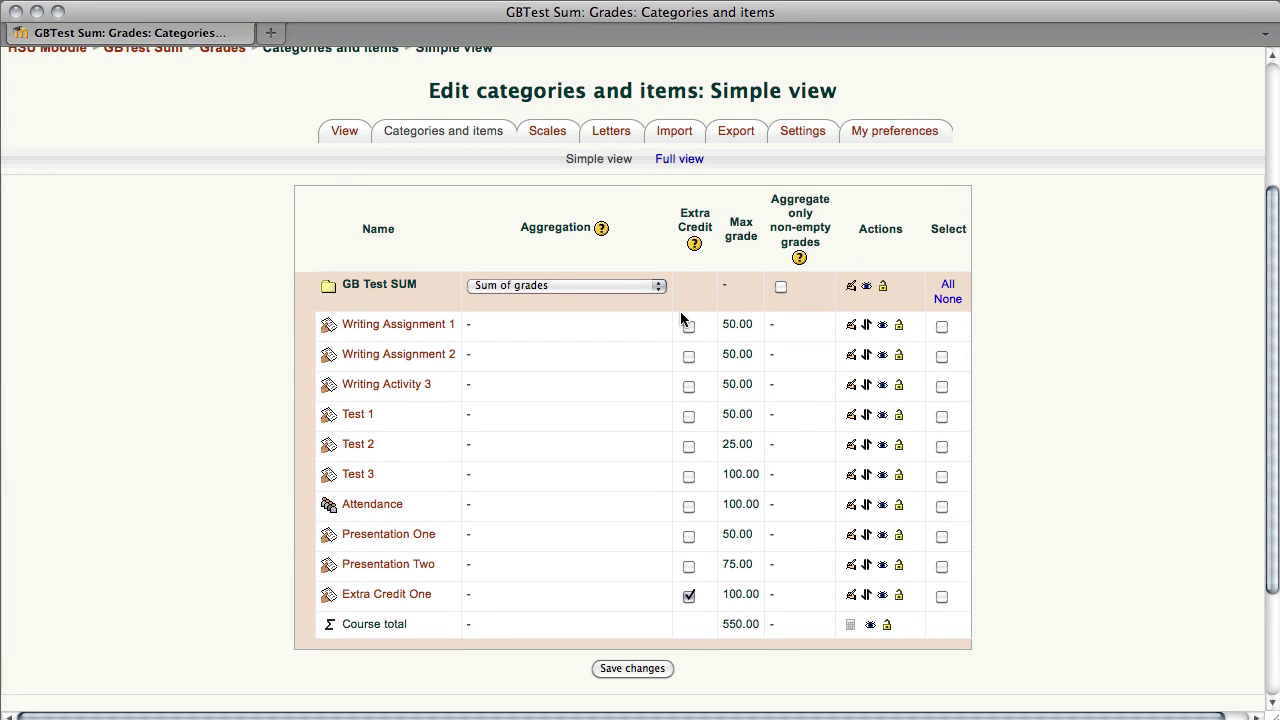
- Remove the extra credit setting from Extra Credit One and save the changes
scroll(681, 318, "up", 3)
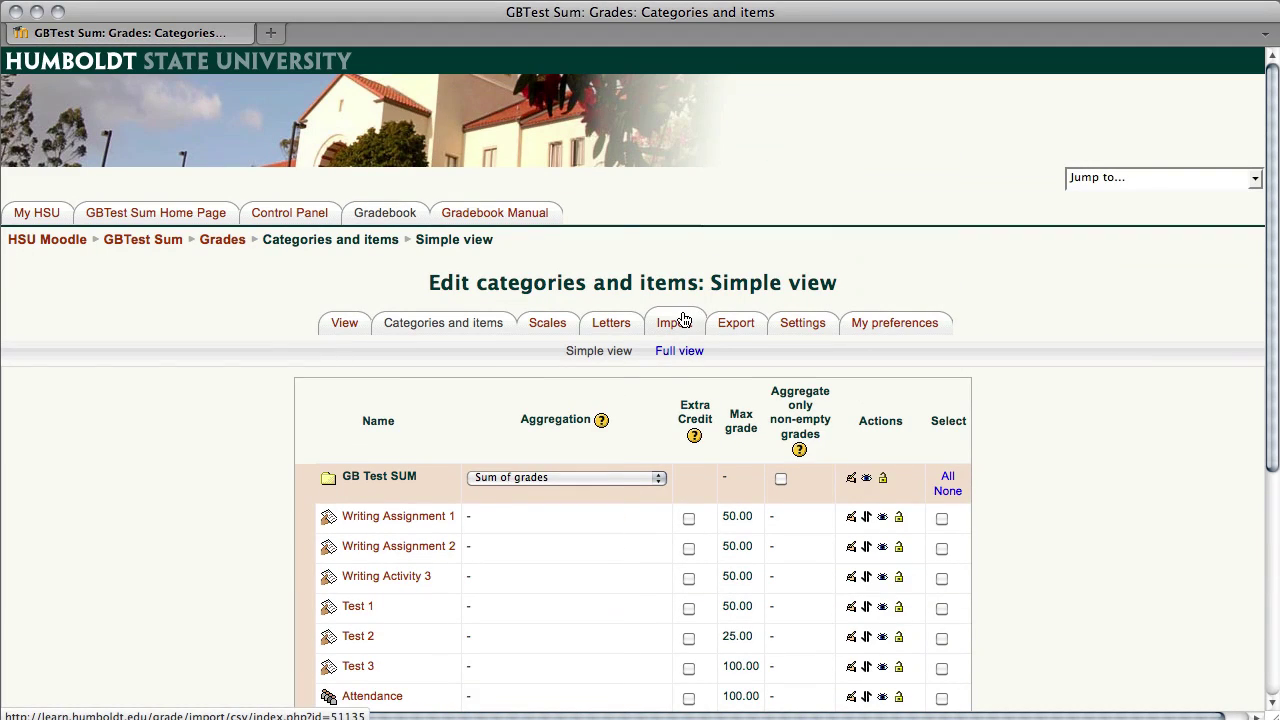
scroll(683, 320, "down", 3)
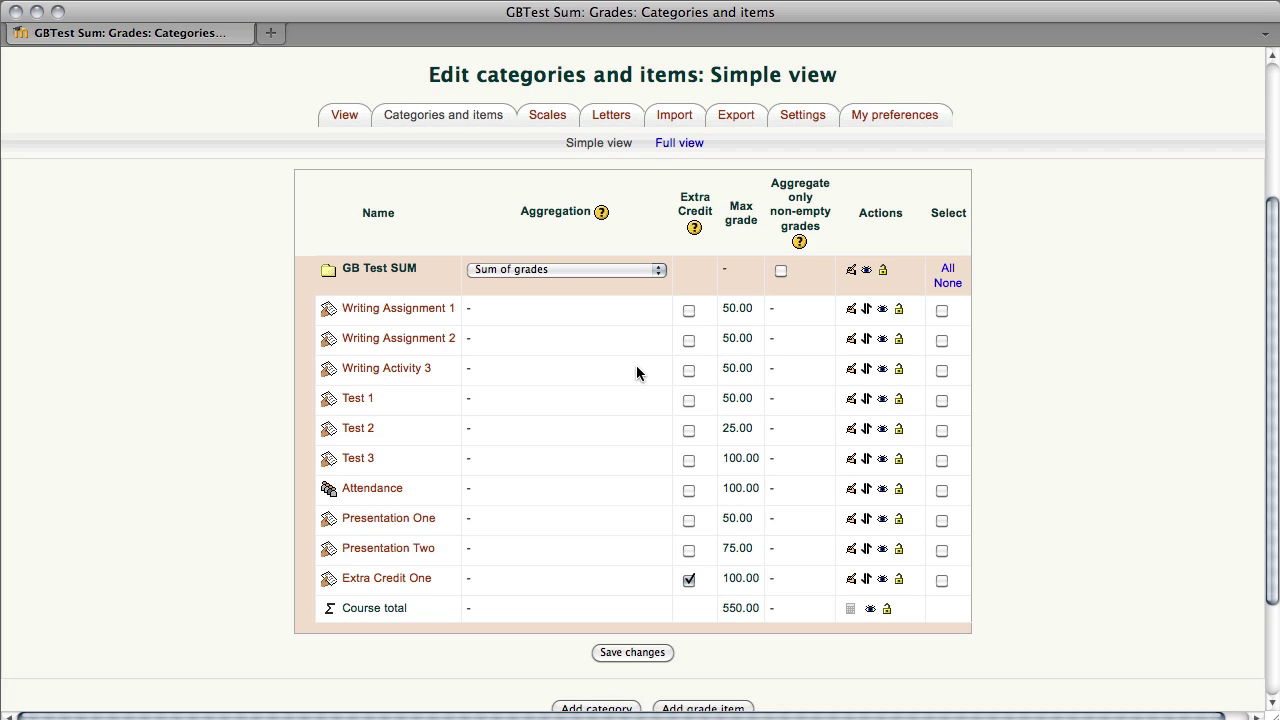
scroll(637, 372, "down", 1)
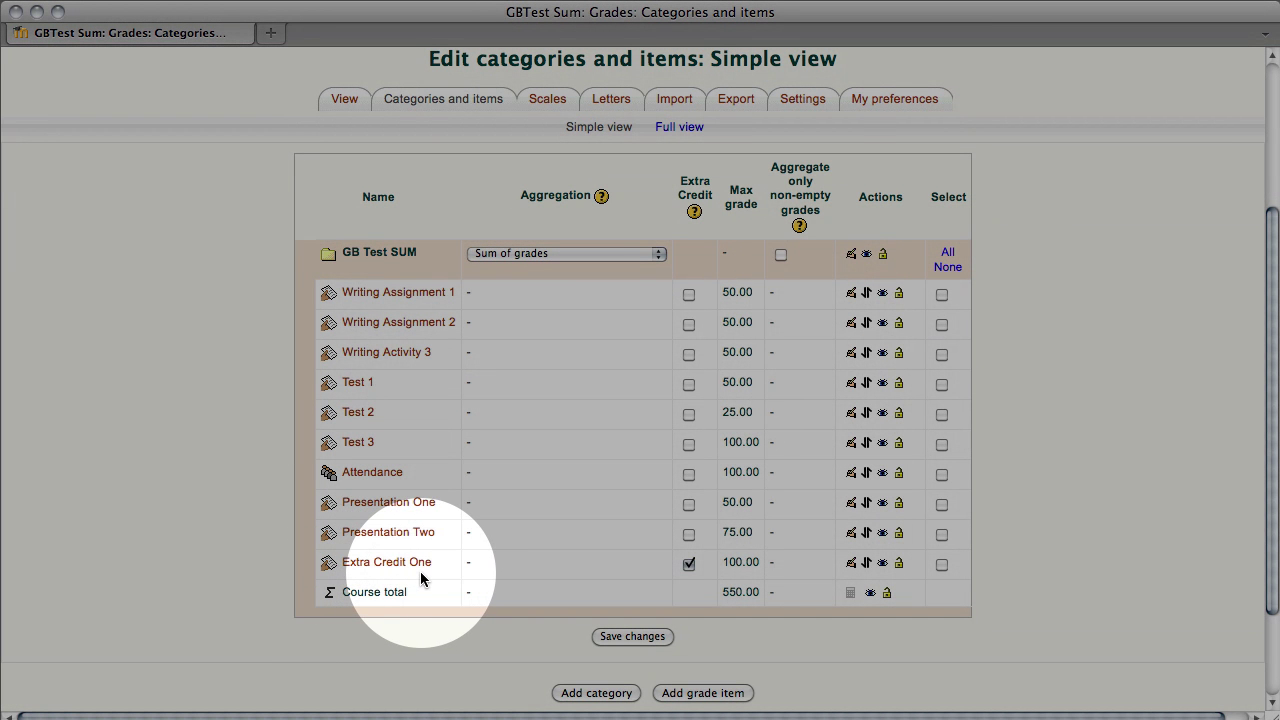
left_click(688, 565)
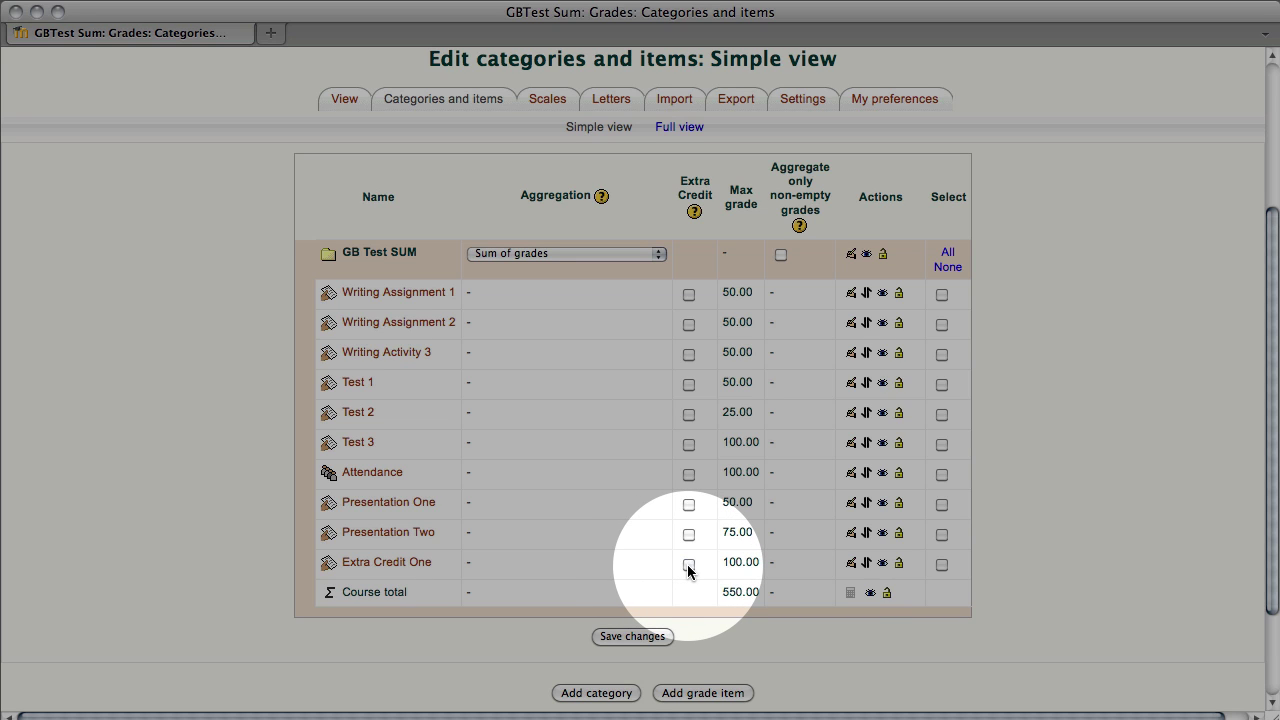
left_click(641, 638)
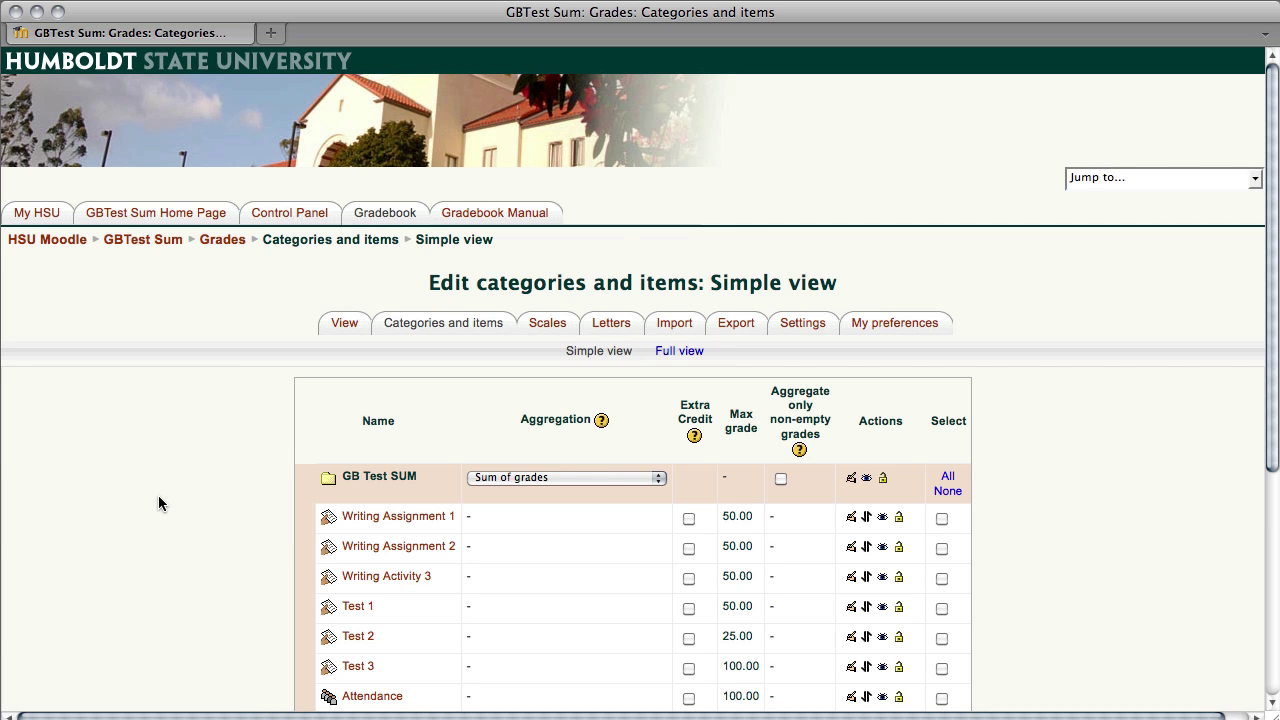
- Check the course total, mark Extra Credit One as extra credit again, and save the changes
scroll(159, 503, "down", 3)
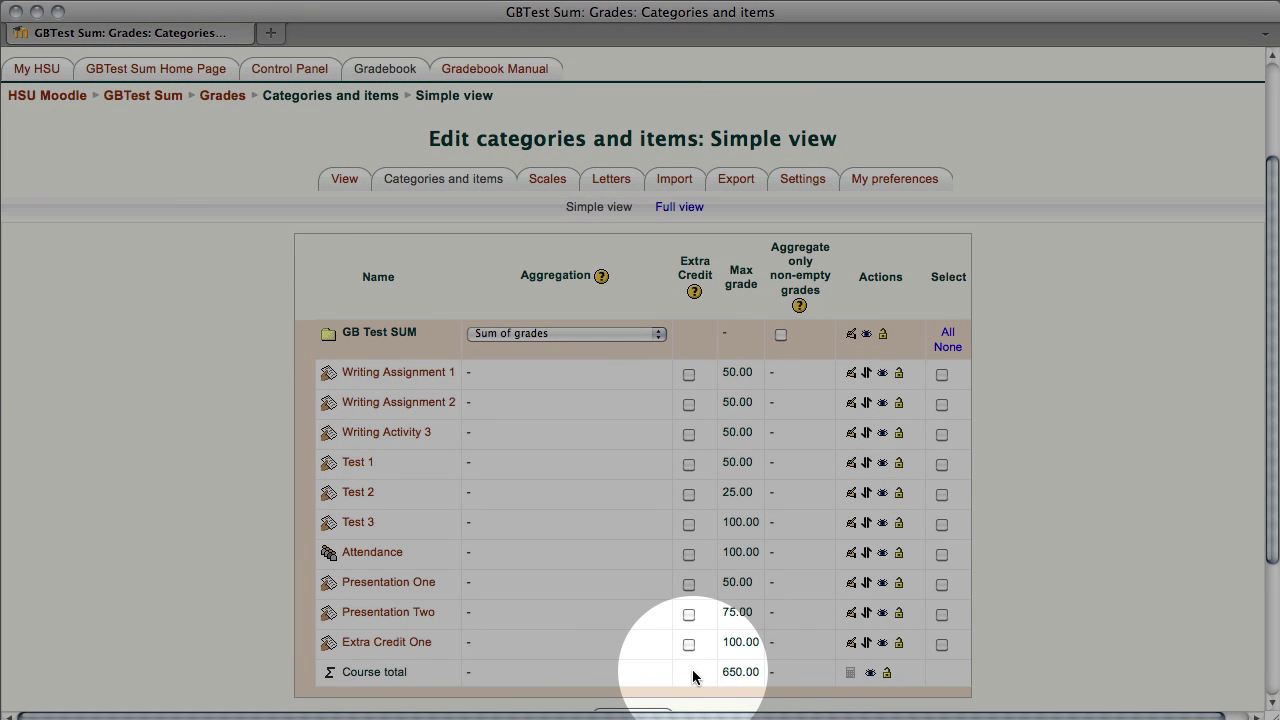
scroll(693, 675, "down", 1)
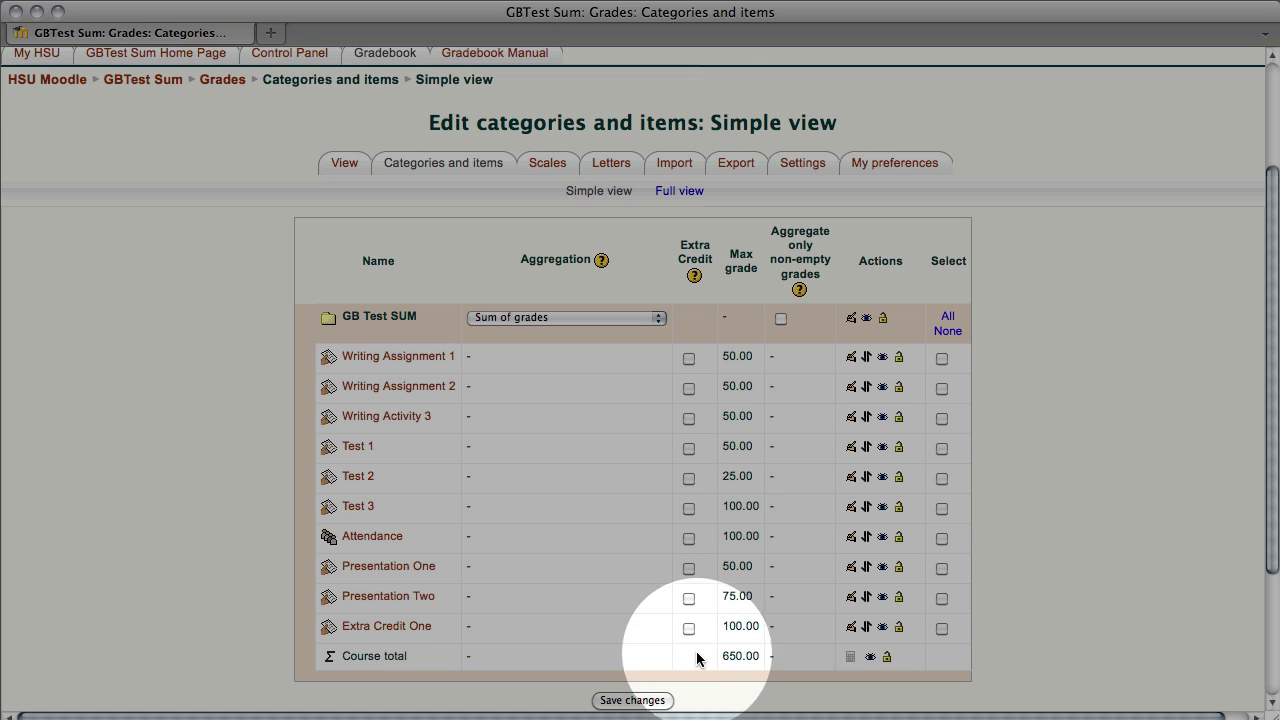
left_click(690, 629)
left_click(634, 700)
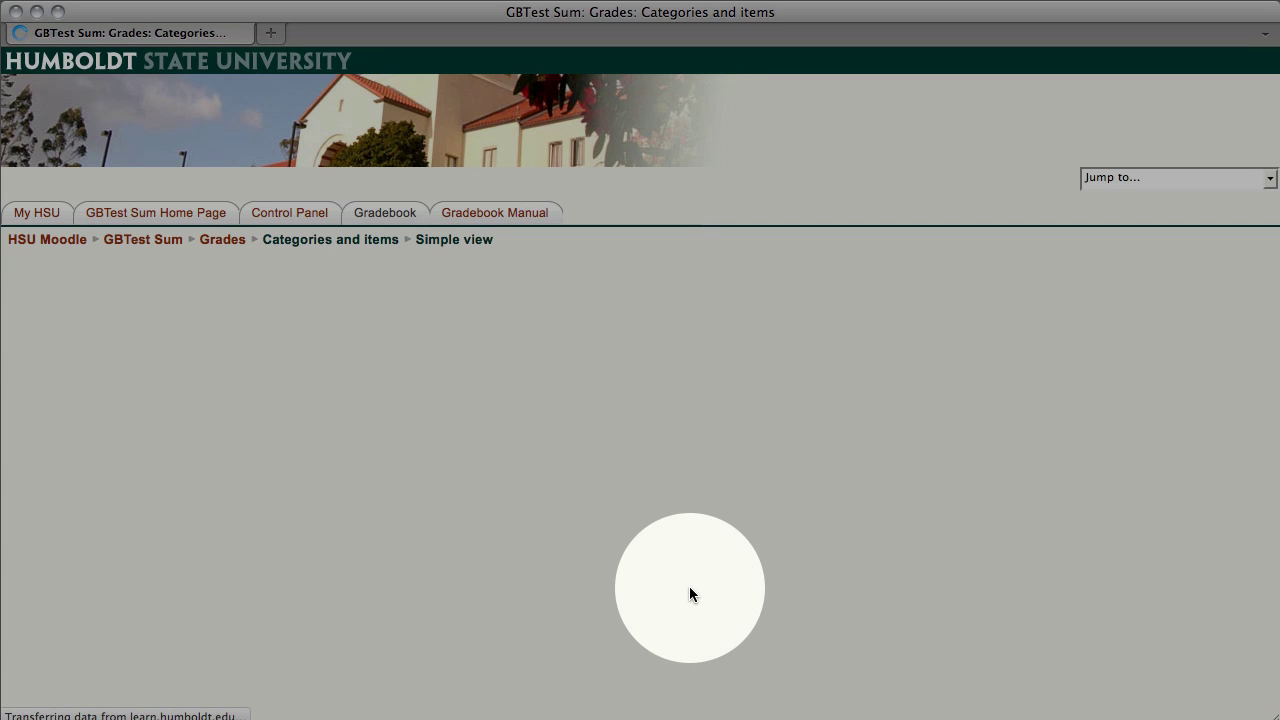
- Enable aggregating only non-empty grades for the GB Test SUM category
scroll(690, 593, "down", 4)
scroll(719, 642, "down", 1)
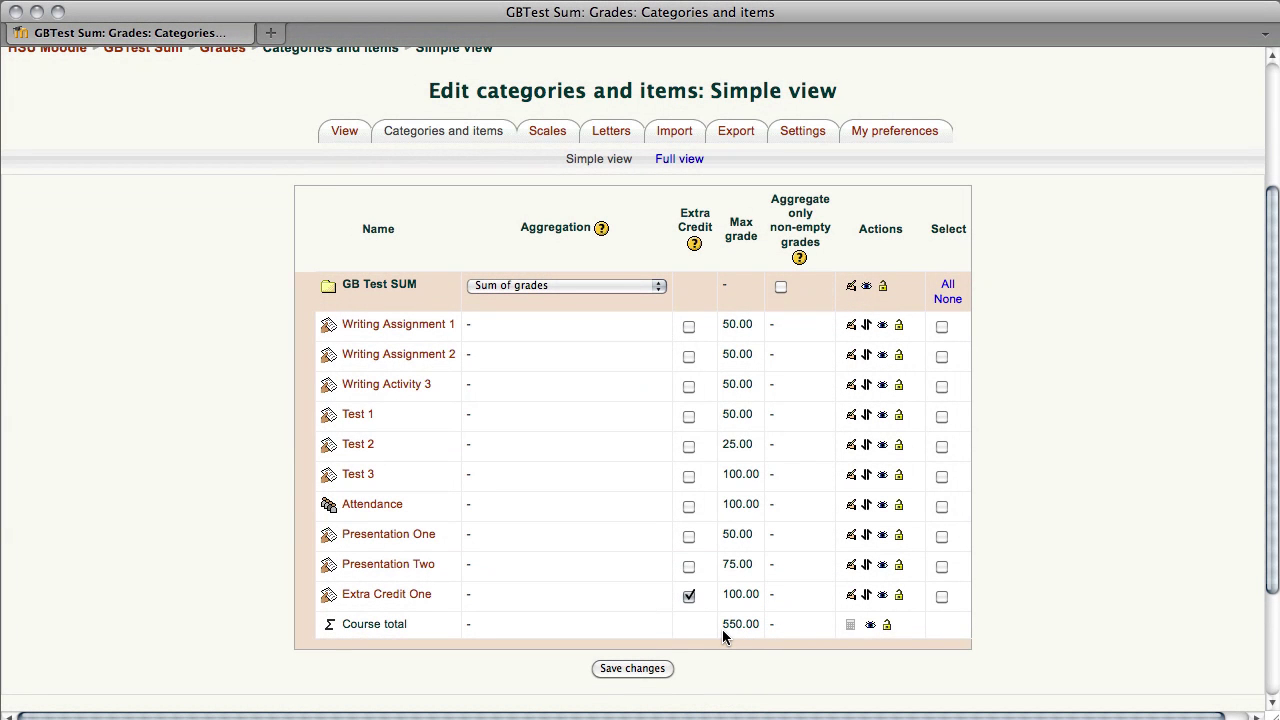
left_click(781, 287)
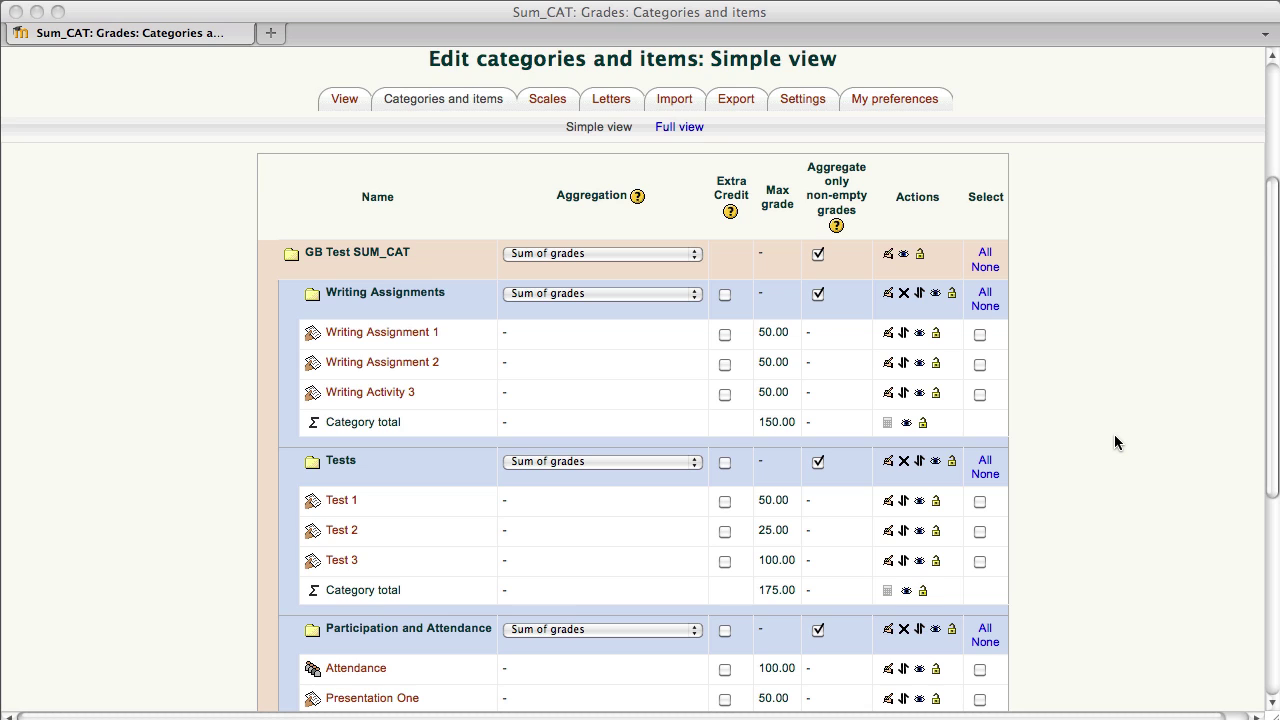
- Review the aggregation, extra credit and non-empty grade settings of each category in the Sum_CAT gradebook and save the page
scroll(1113, 435, "down", 3)
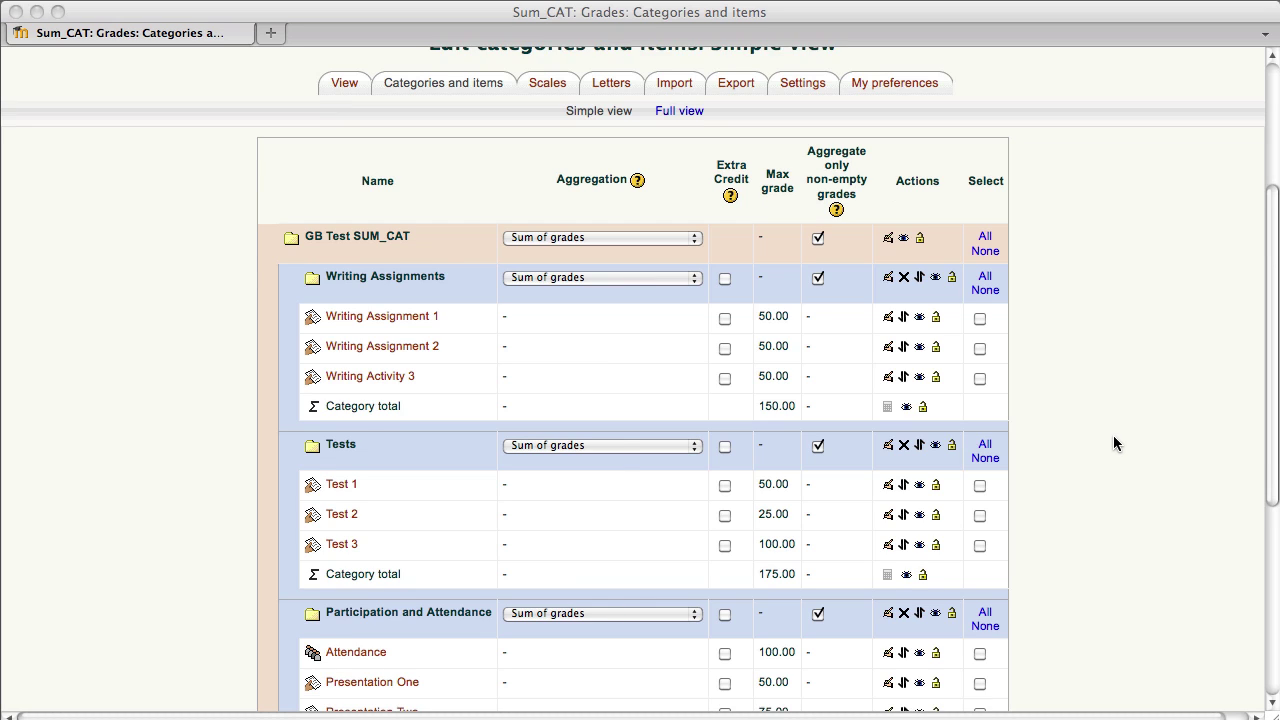
scroll(1113, 436, "down", 4)
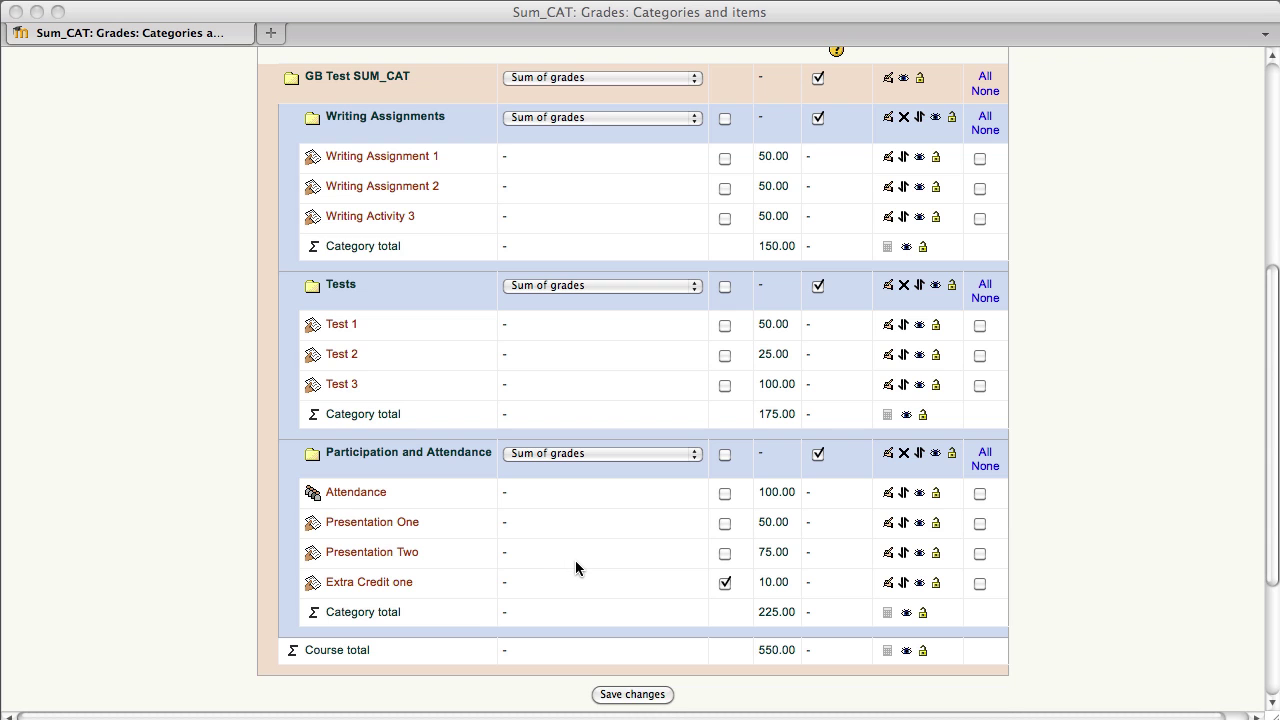
scroll(575, 561, "up", 2)
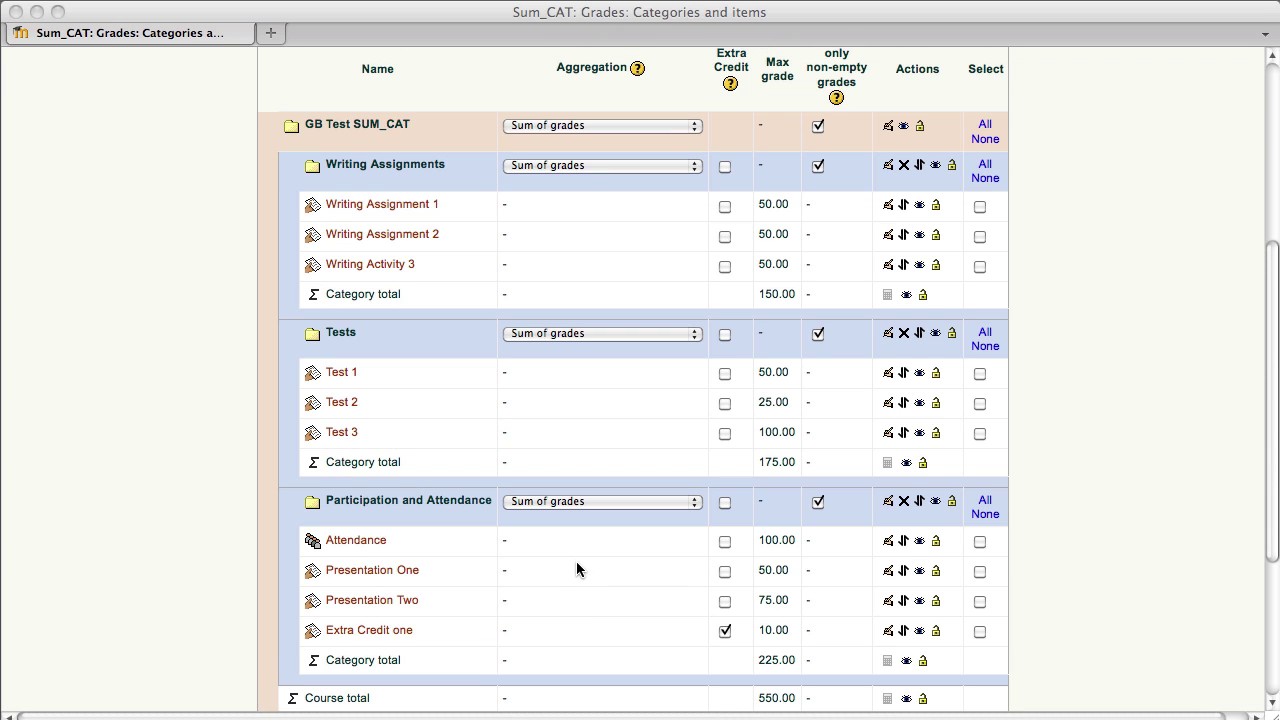
scroll(843, 206, "up", 1)
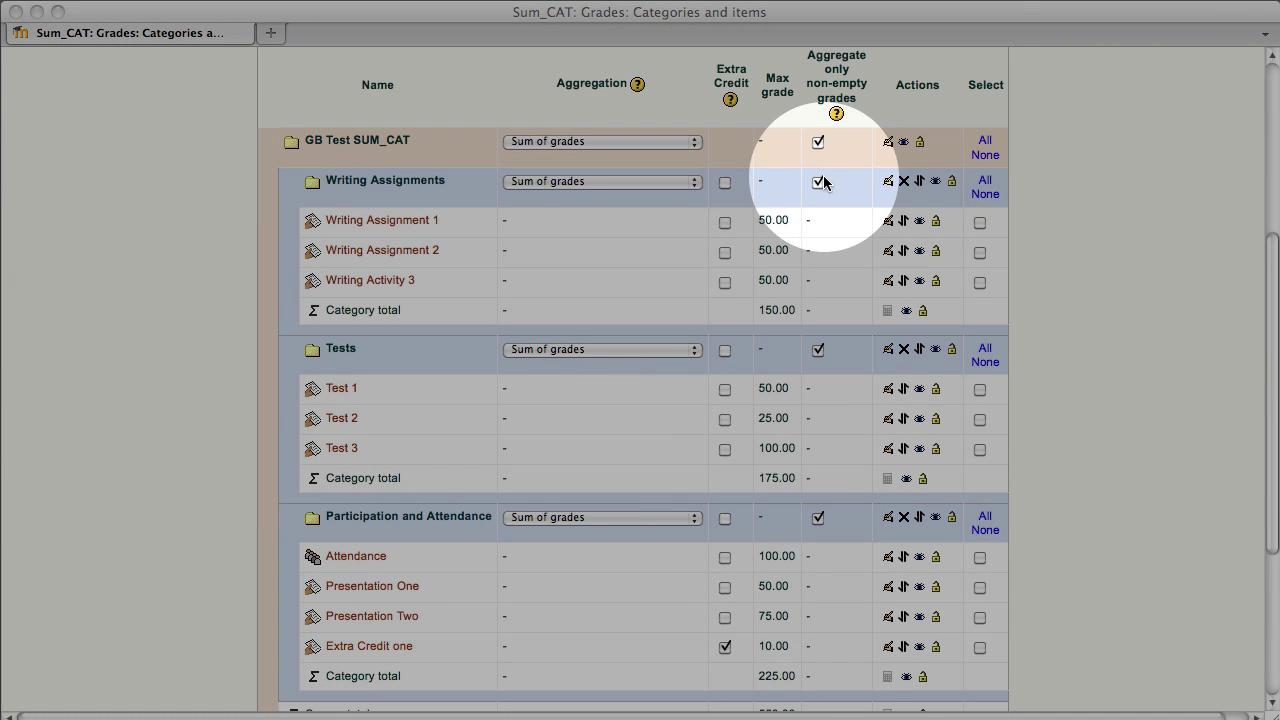
scroll(818, 517, "down", 1)
scroll(818, 517, "down", 5)
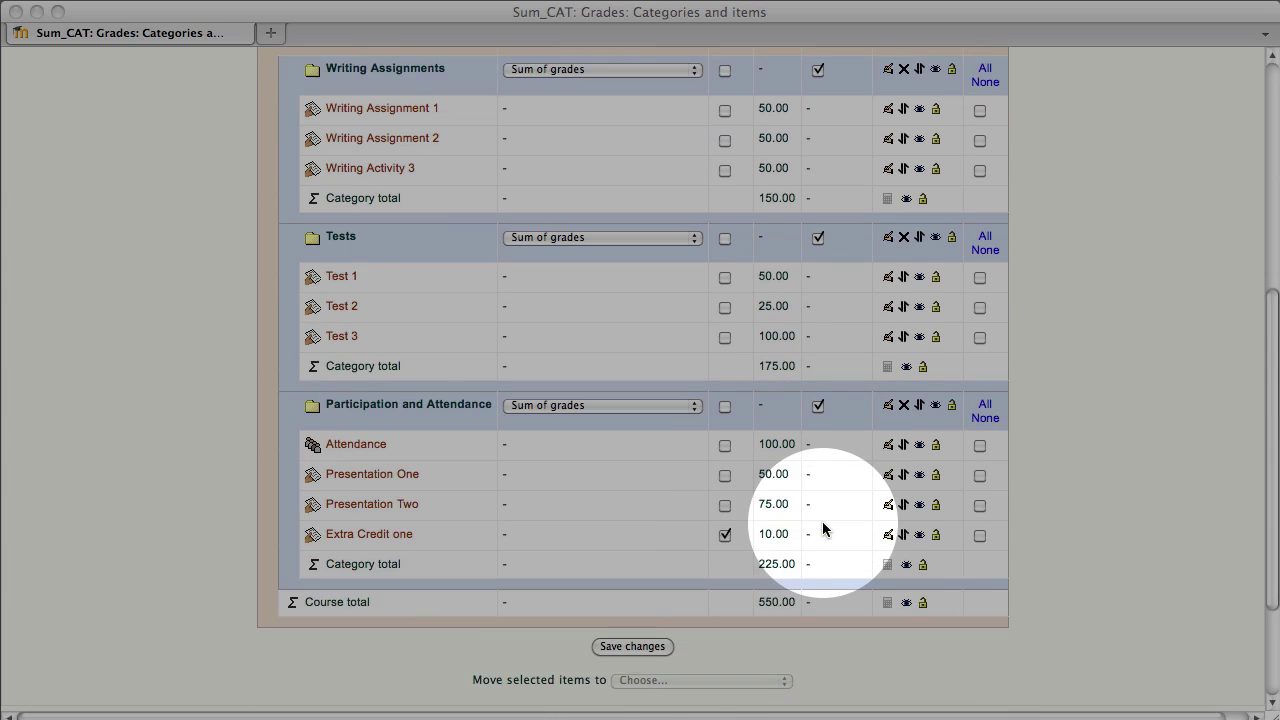
left_click(632, 614)
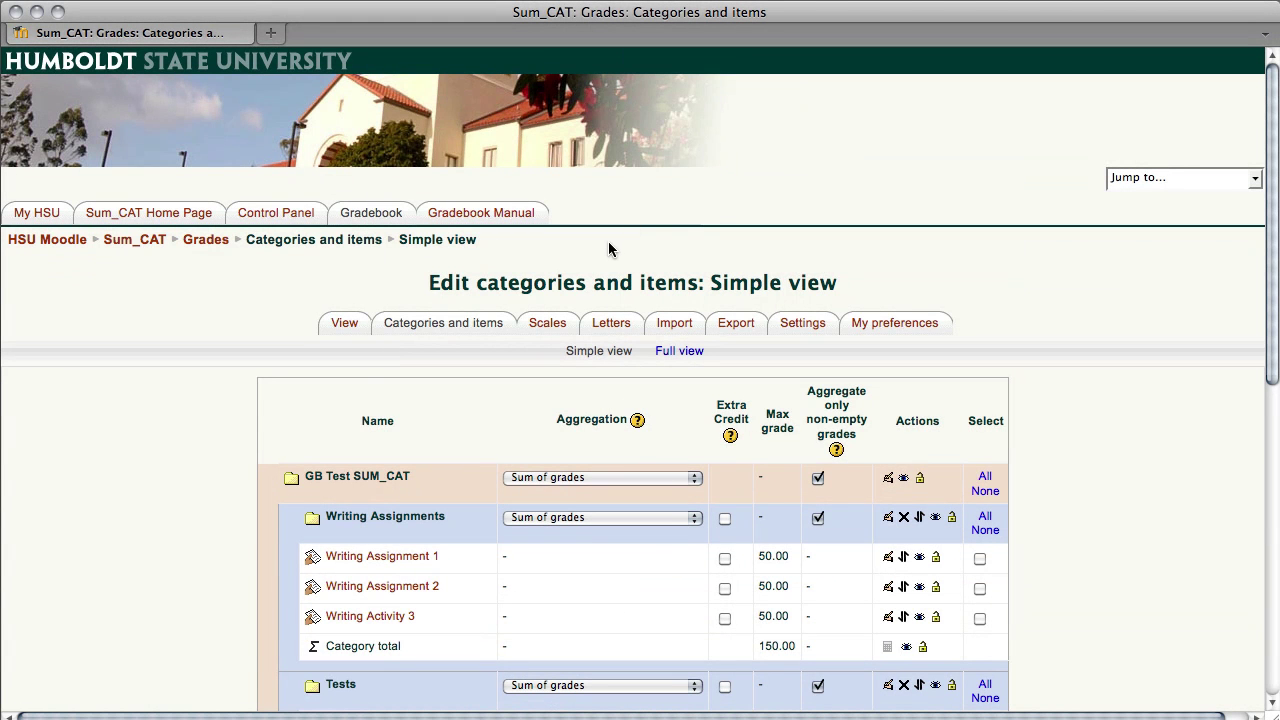
scroll(106, 530, "down", 6)
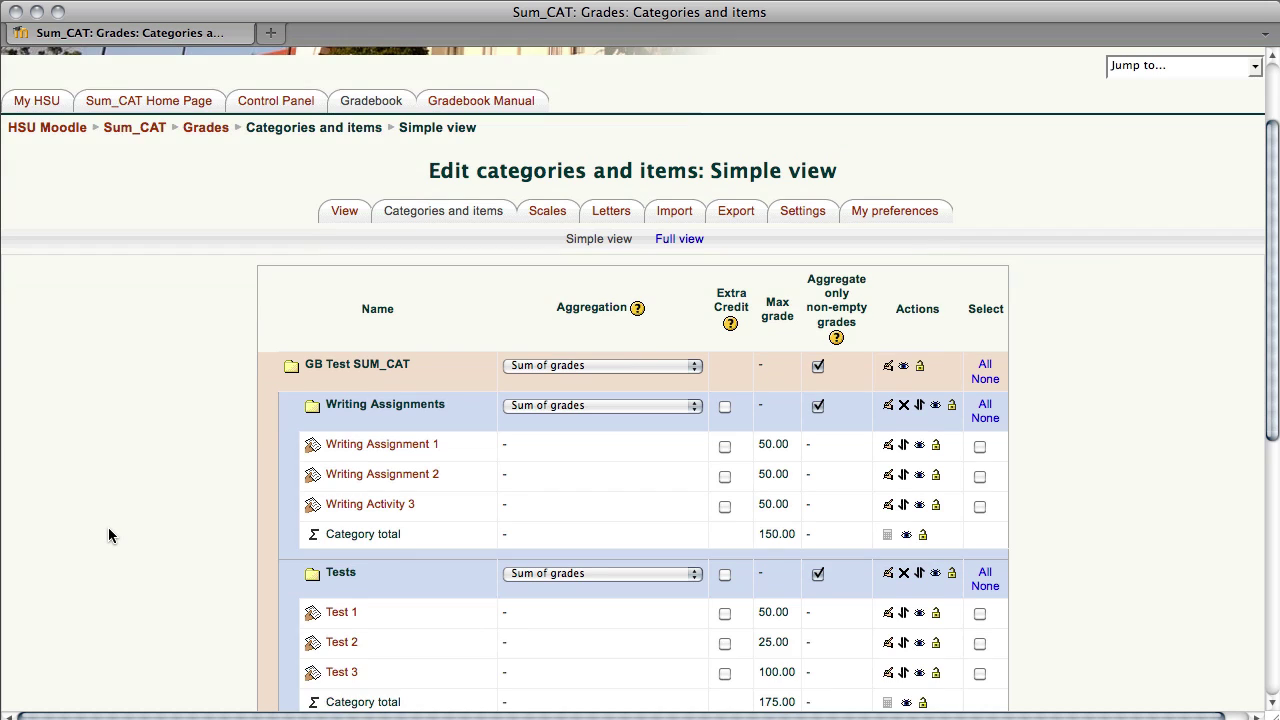
scroll(108, 527, "down", 5)
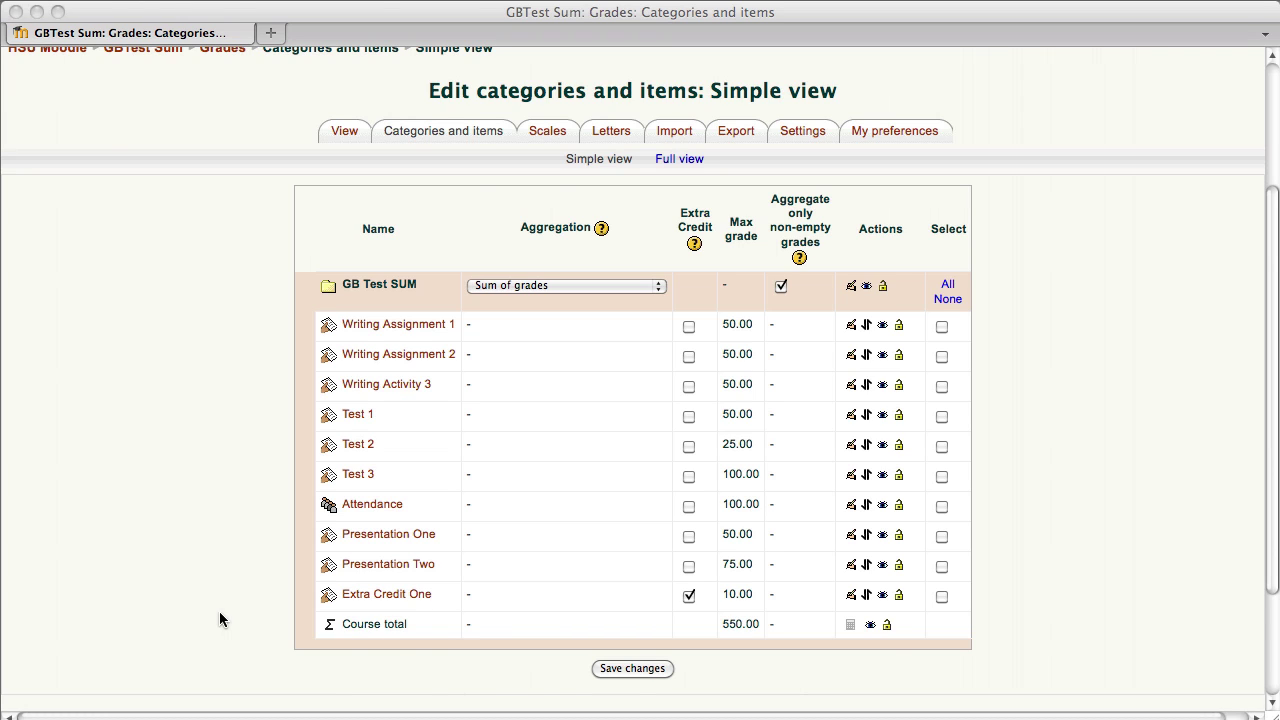
- Leave the category and item setup of the GBTest Sum gradebook and open its grades view
scroll(643, 275, "up", 1)
scroll(643, 270, "up", 2)
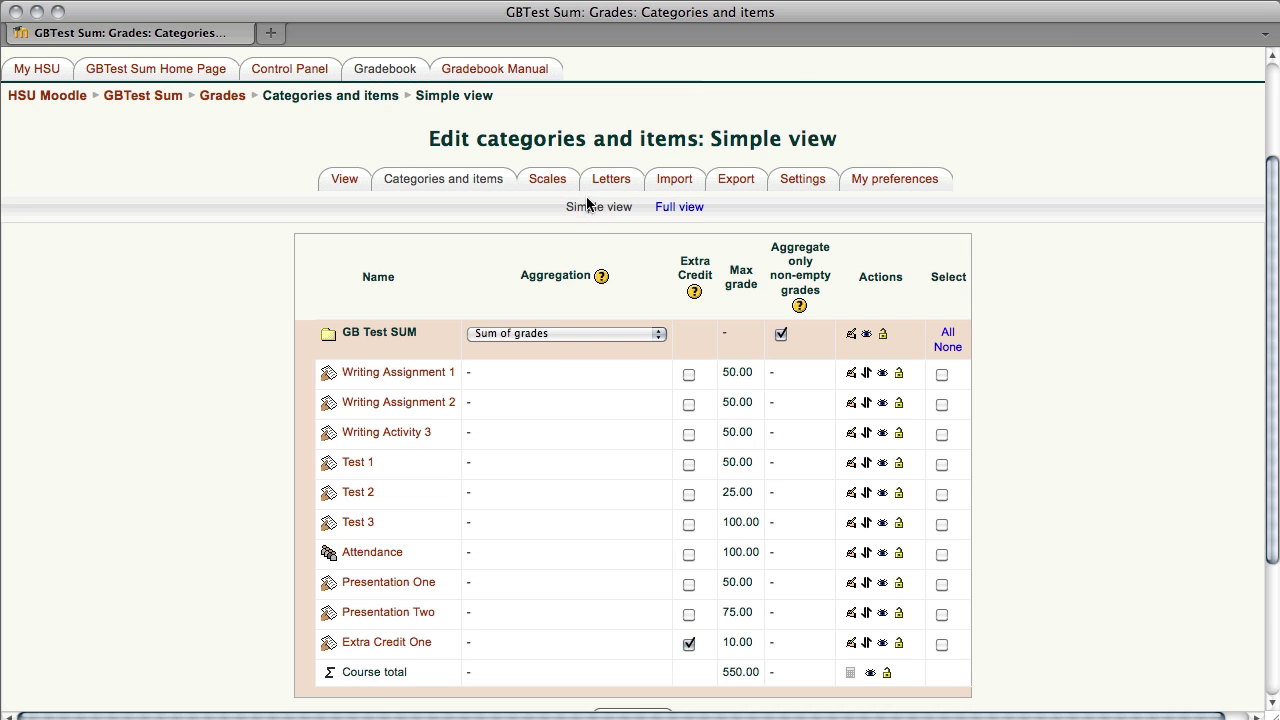
scroll(587, 205, "up", 1)
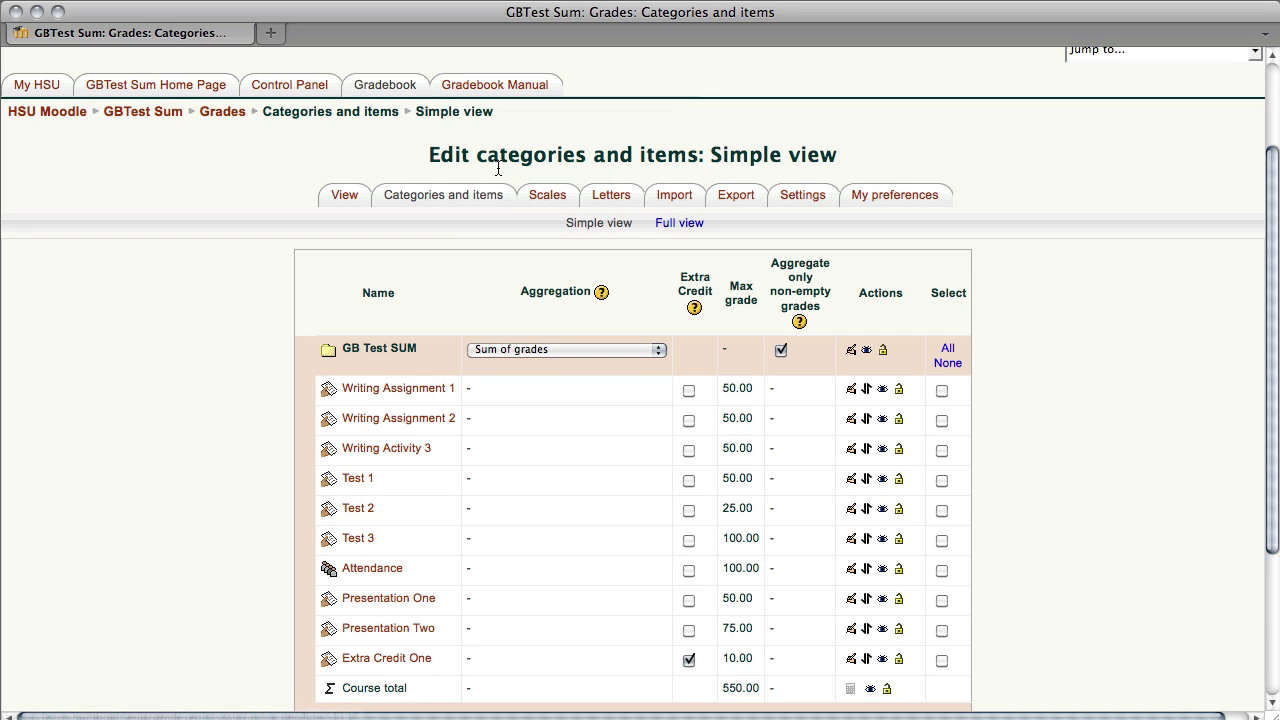
scroll(493, 155, "up", 2)
scroll(493, 153, "up", 1)
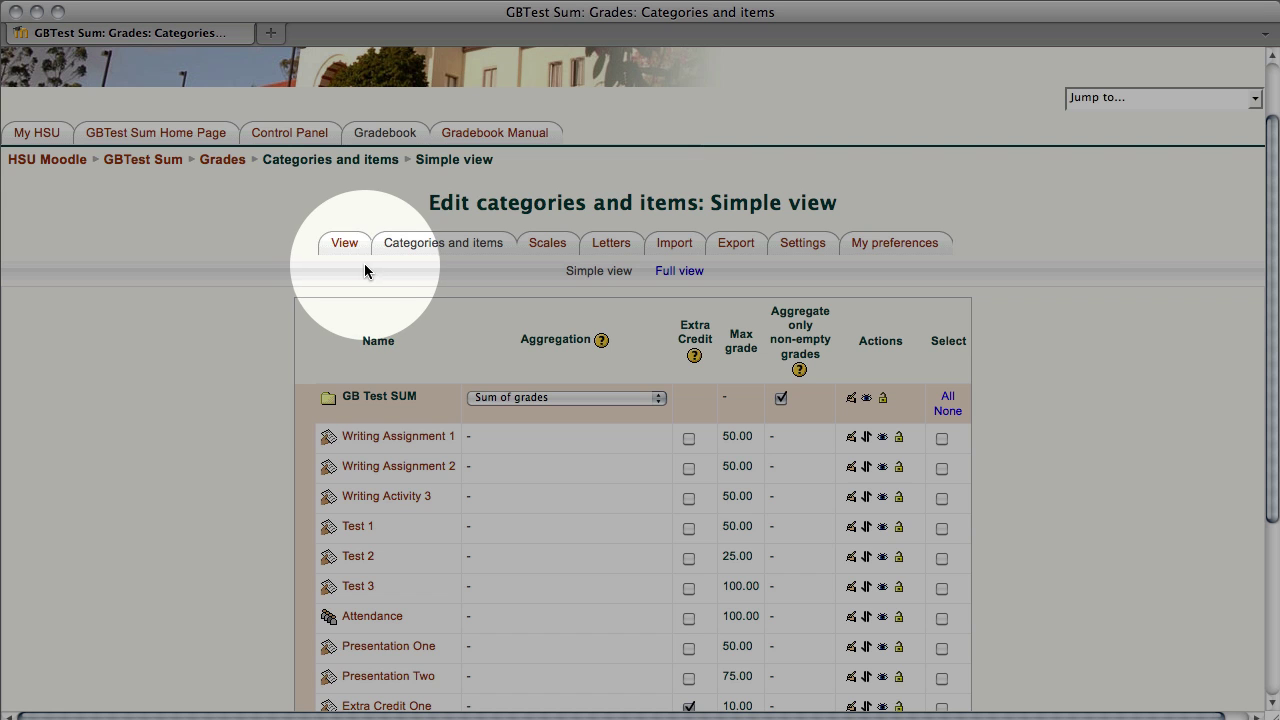
left_click(359, 260)
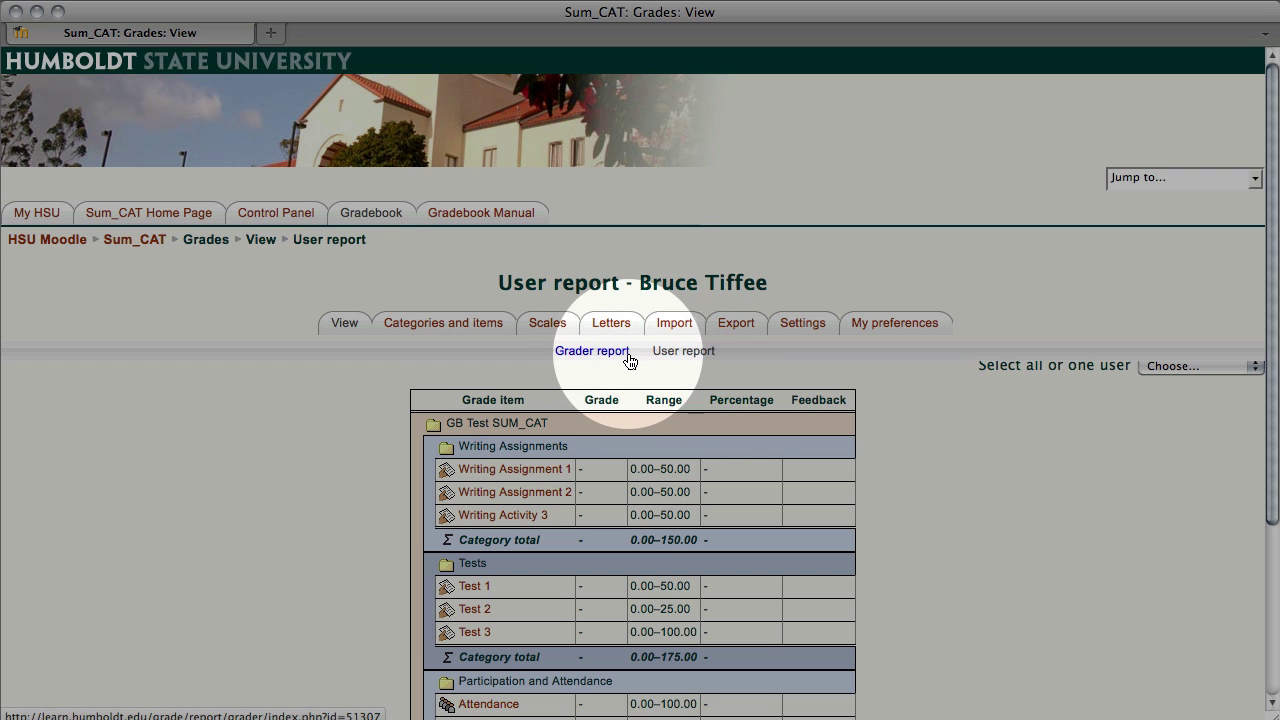
- Show the Sum_CAT user report for the second individual student listed and review the item grades and category totals
scroll(835, 407, "down", 2)
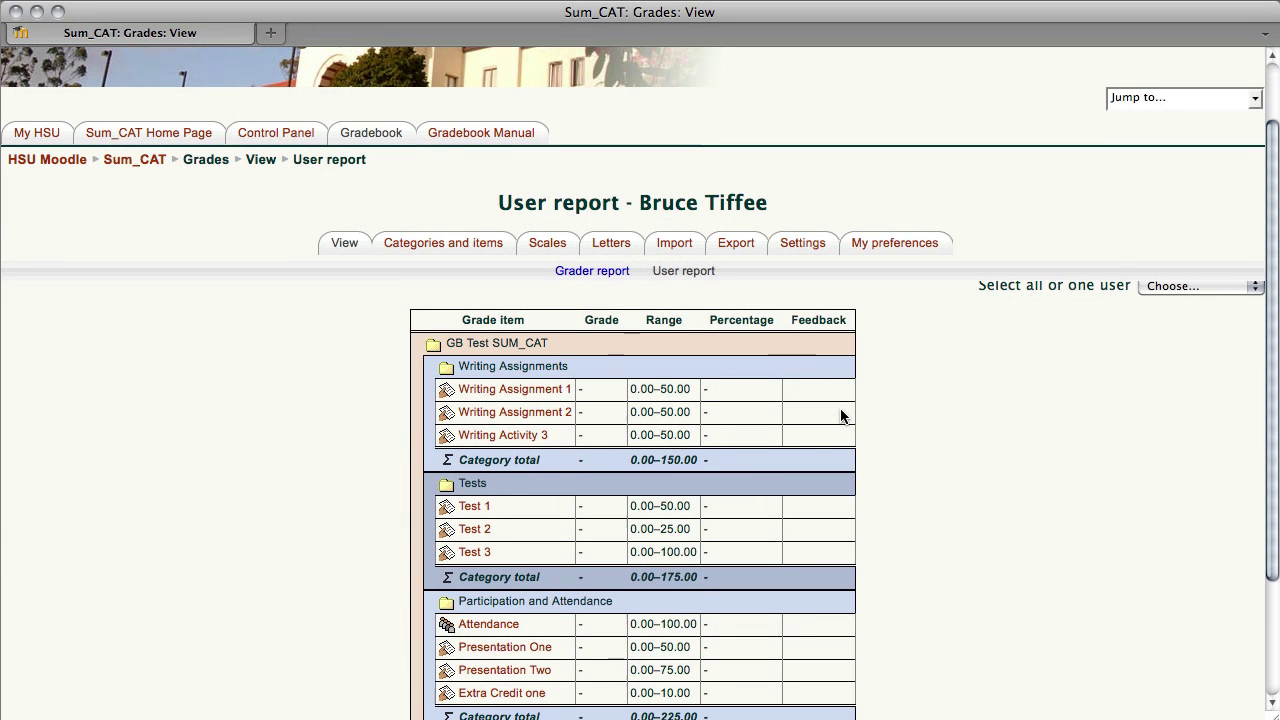
left_click(1150, 289)
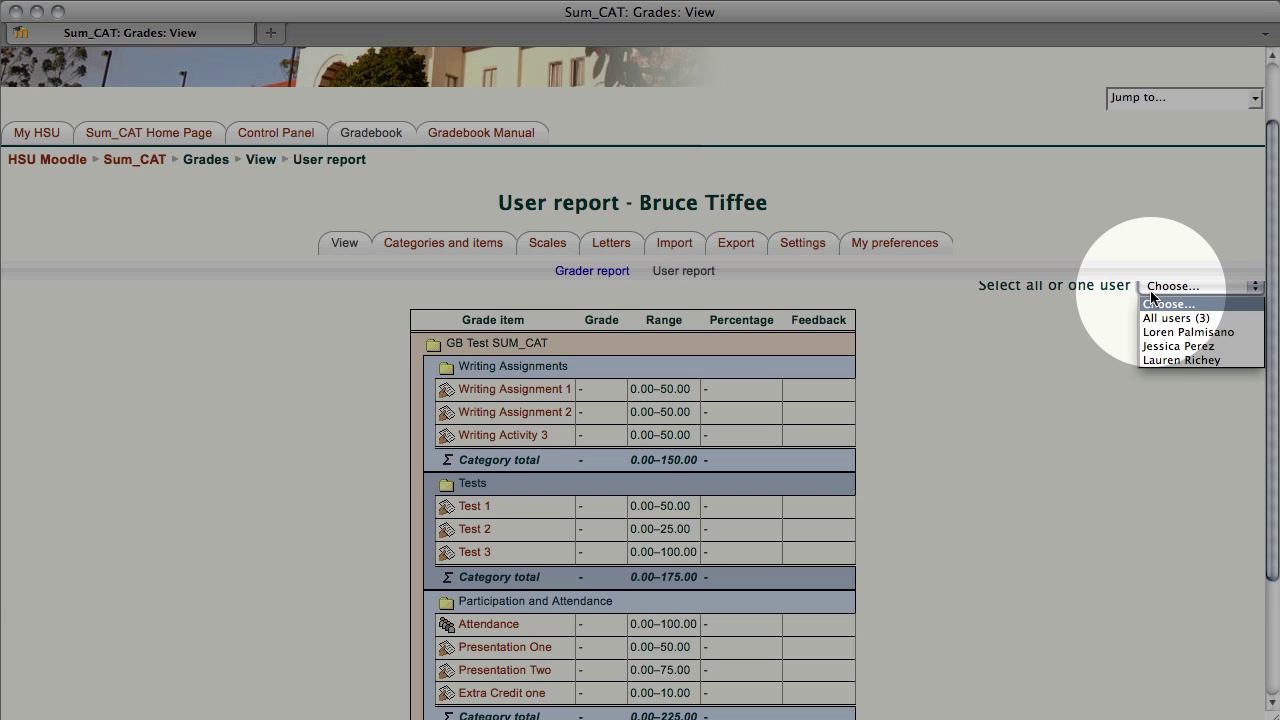
left_click(1158, 346)
scroll(999, 426, "down", 1)
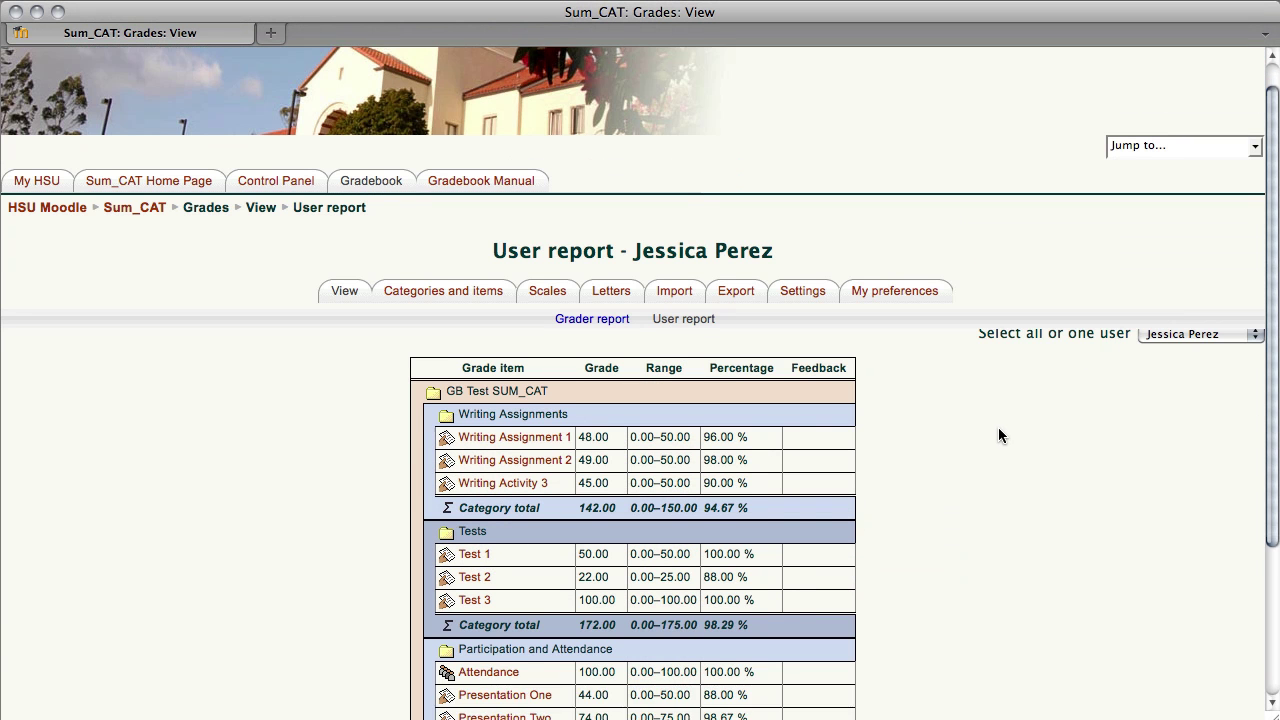
scroll(998, 428, "down", 3)
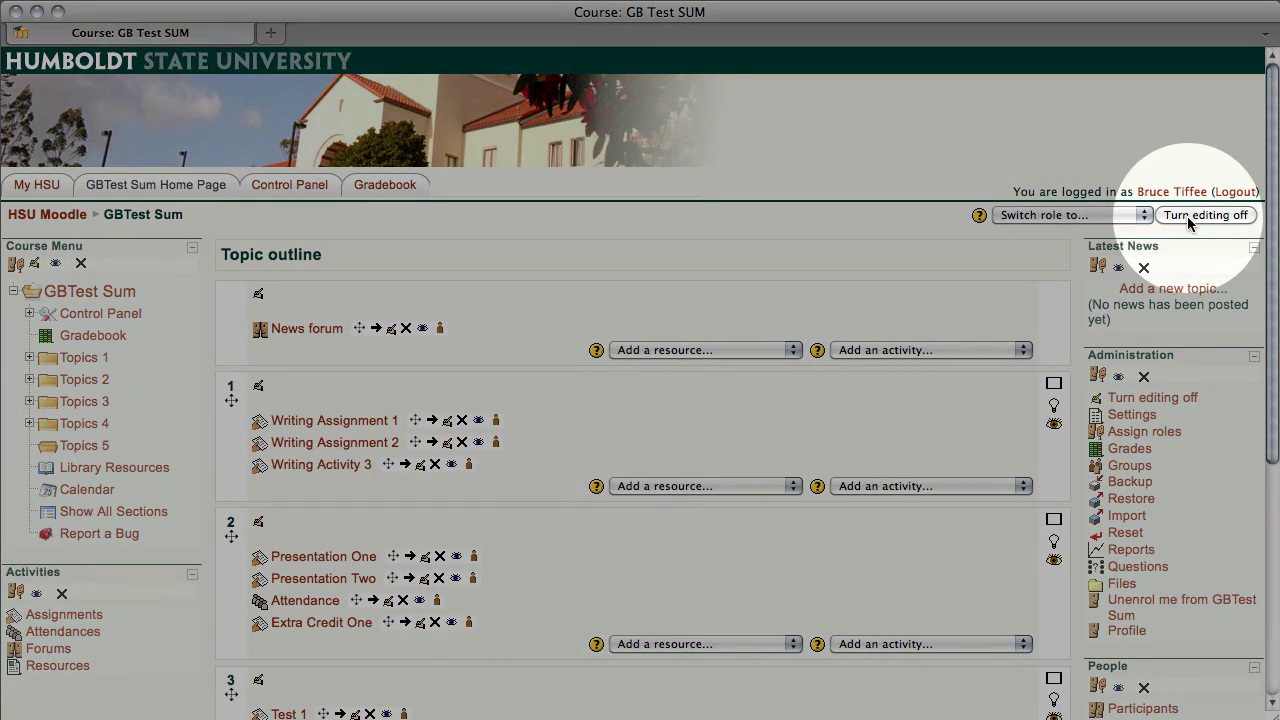
- Turn off editing mode on the GBTest Sum course home page
left_click(1188, 217)
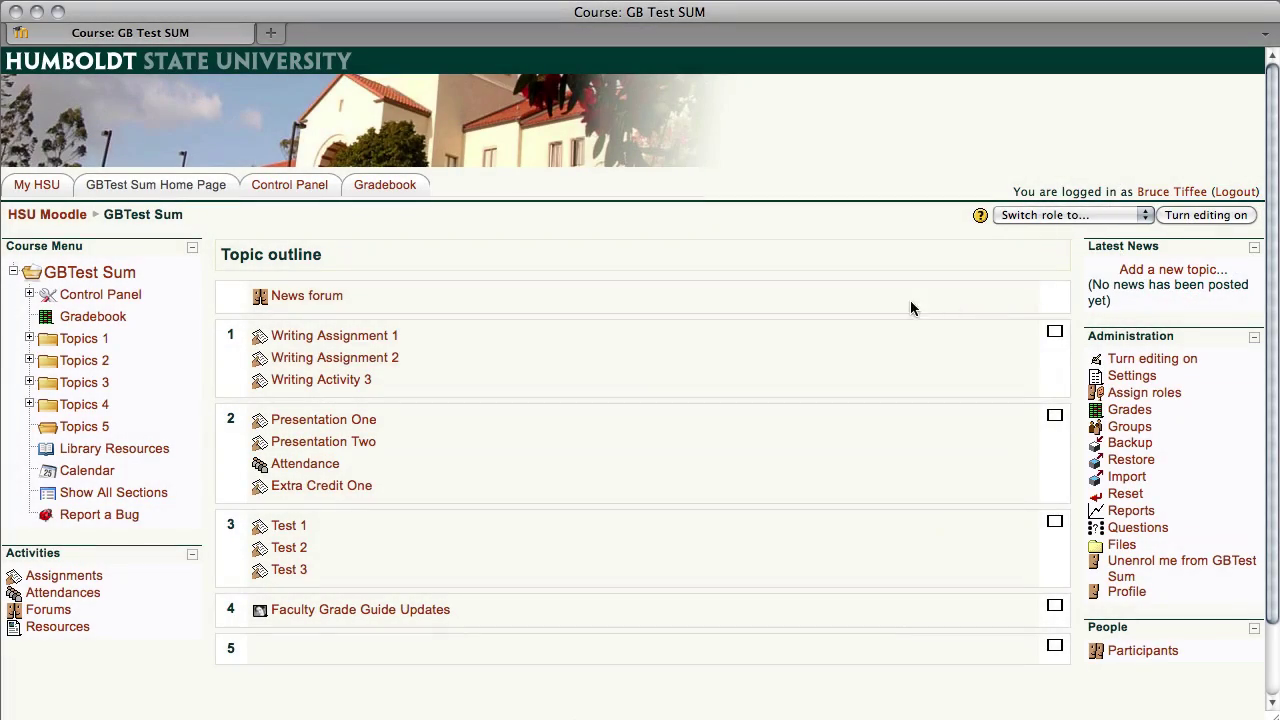